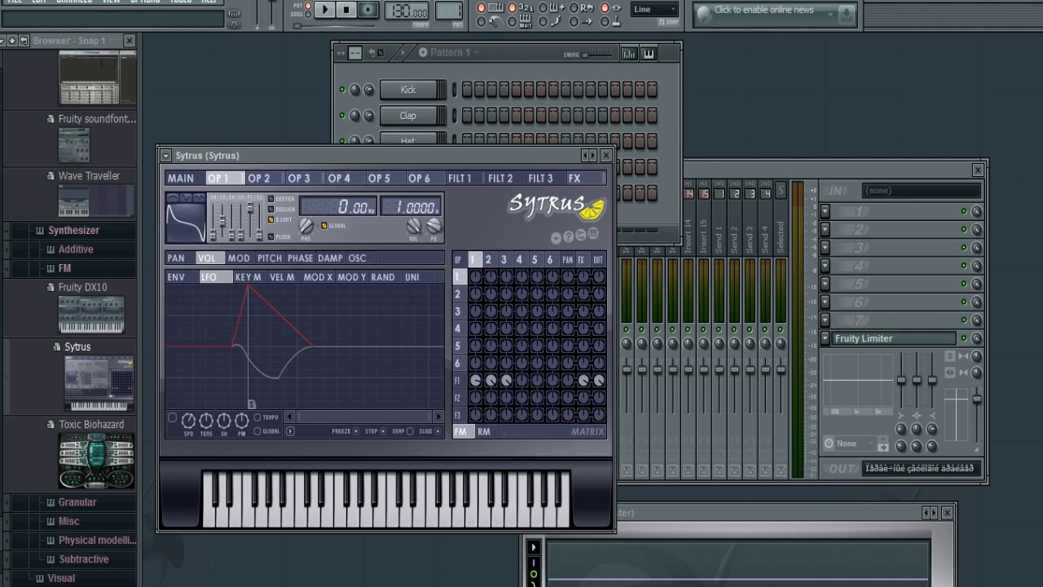
Step: Audition the current Sytrus patch by playing single notes and short runs across low and high octaves
{"action": "key", "text": "w"}
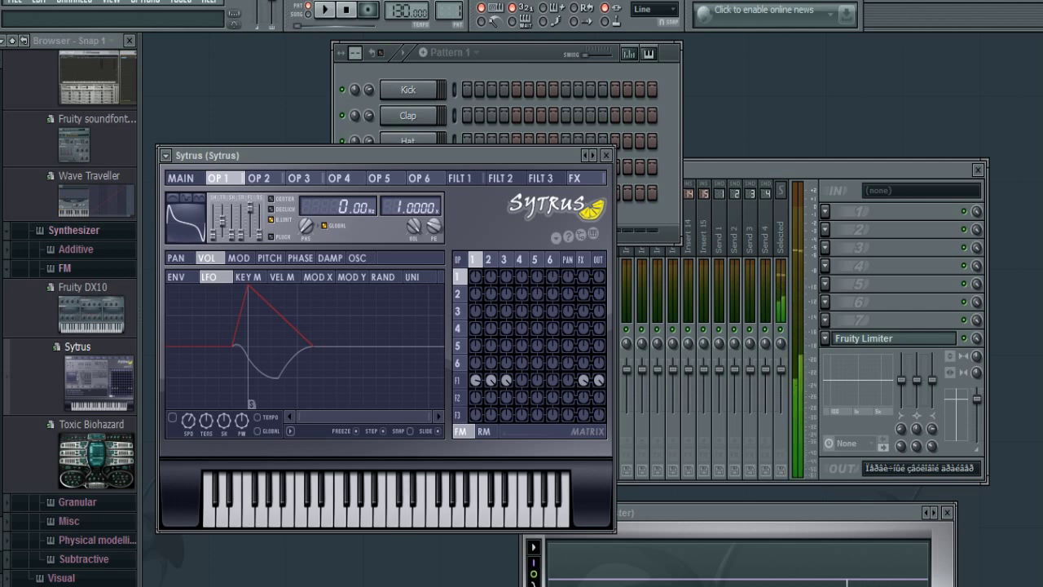
{"action": "key", "text": "w"}
{"action": "key", "text": "n"}
{"action": "key", "text": "i"}
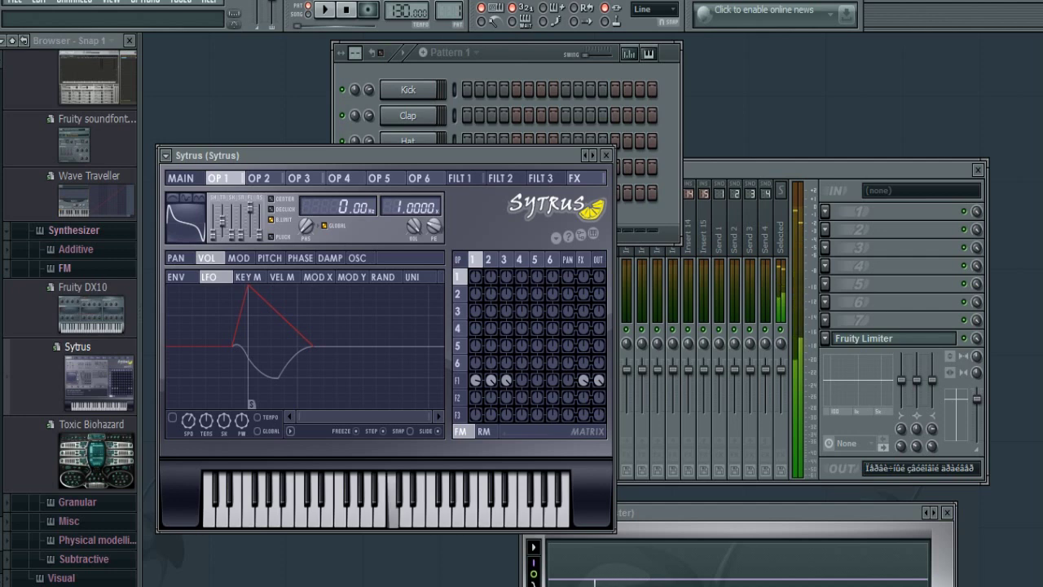
{"action": "key", "text": "q"}
{"action": "key", "text": "t"}
{"action": "key", "text": "y"}
{"action": "key", "text": "t"}
{"action": "key", "text": "r"}
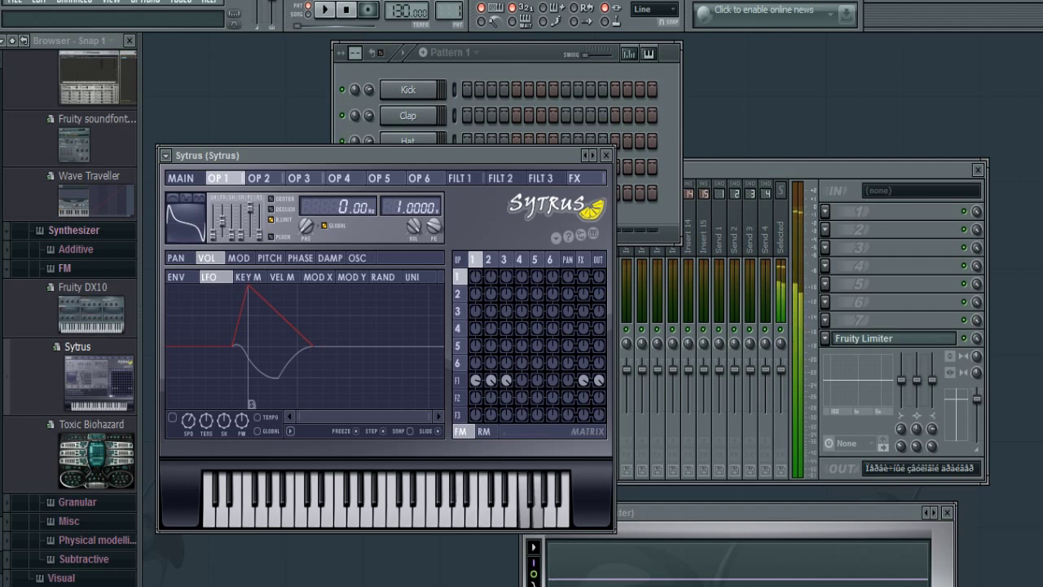
{"action": "key", "text": "w"}
{"action": "key", "text": "m"}
{"action": "key", "text": "b"}
{"action": "key", "text": "c"}
{"action": "key", "text": "m"}
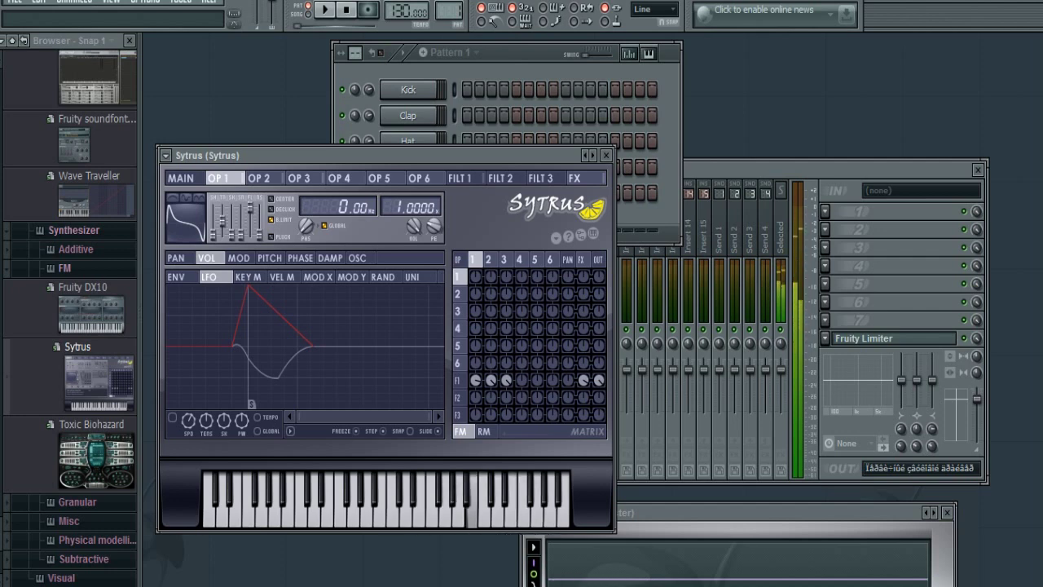
Step: Move the Sytrus window so the Hat and Snare channels are uncovered, and improvise a long melody to demonstrate the patch's sound
{"action": "left_click_drag", "start_coordinate": [326, 155], "coordinate": [400, 201]}
{"action": "key", "text": "m"}
{"action": "key", "text": "n"}
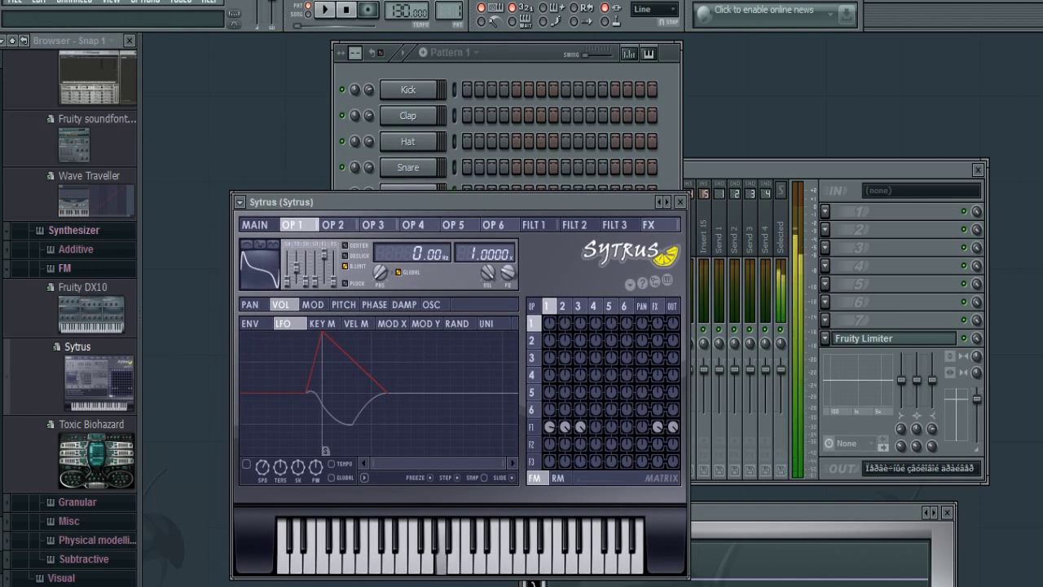
{"action": "key", "text": "b"}
{"action": "key", "text": "c"}
{"action": "key", "text": "x"}
{"action": "key", "text": "z"}
{"action": "key", "text": "x"}
{"action": "key", "text": "3"}
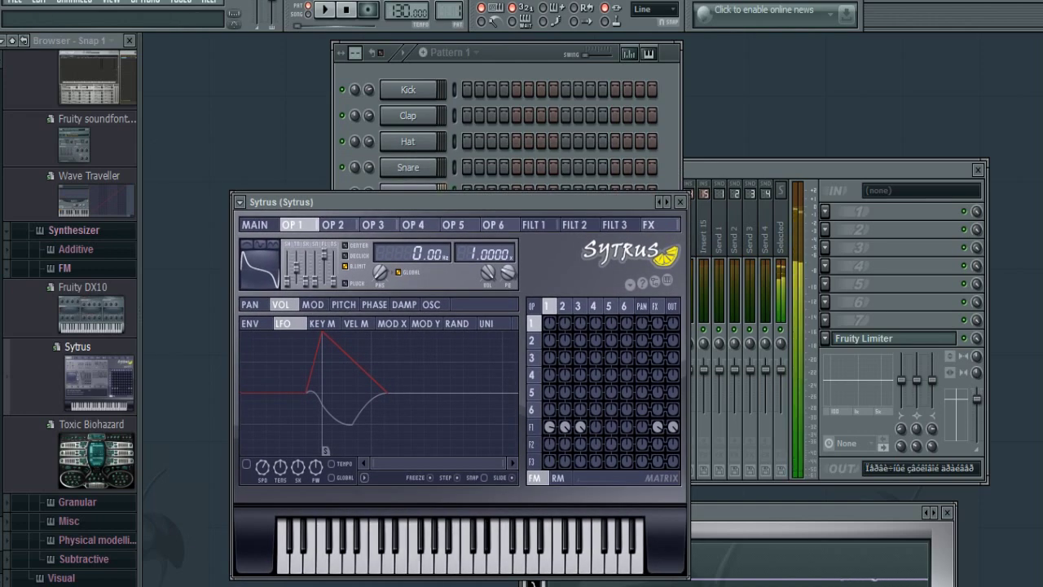
{"action": "key", "text": "5"}
{"action": "key", "text": "u"}
{"action": "key", "text": "p"}
{"action": "key", "text": "u"}
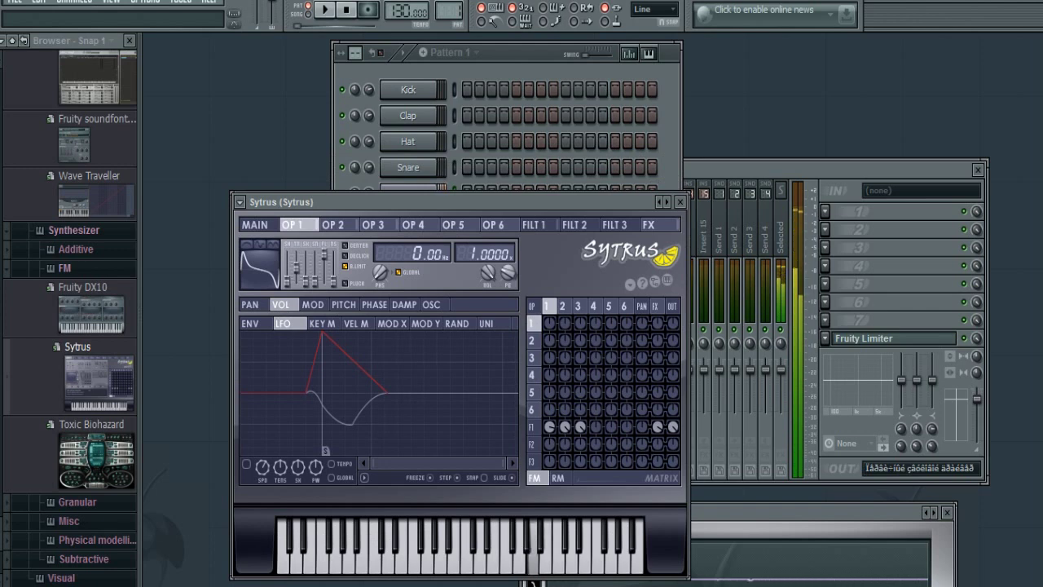
{"action": "key", "text": "t"}
{"action": "key", "text": "e"}
{"action": "key", "text": "q"}
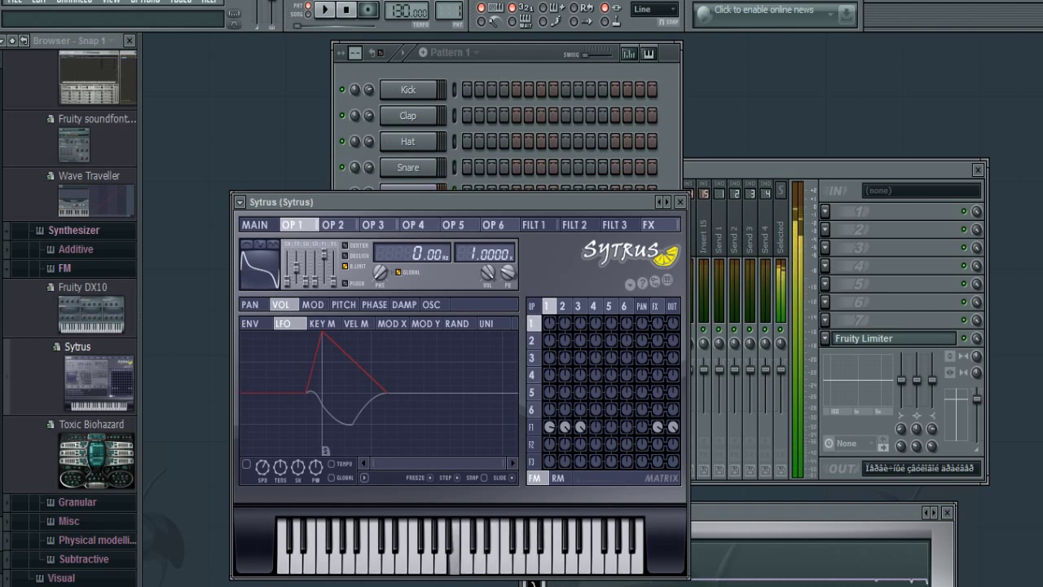
{"action": "key", "text": "y"}
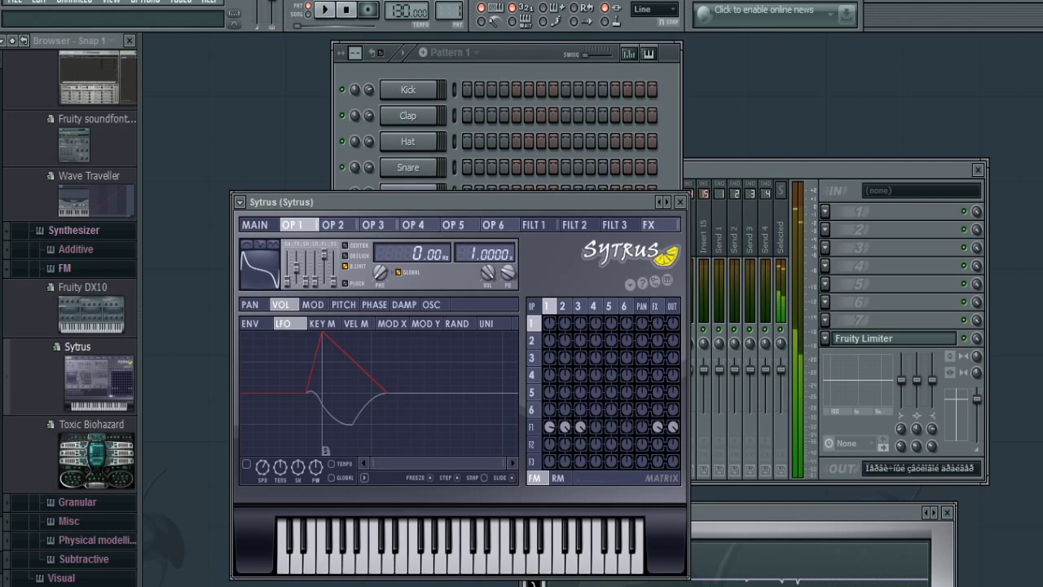
{"action": "key", "text": "t"}
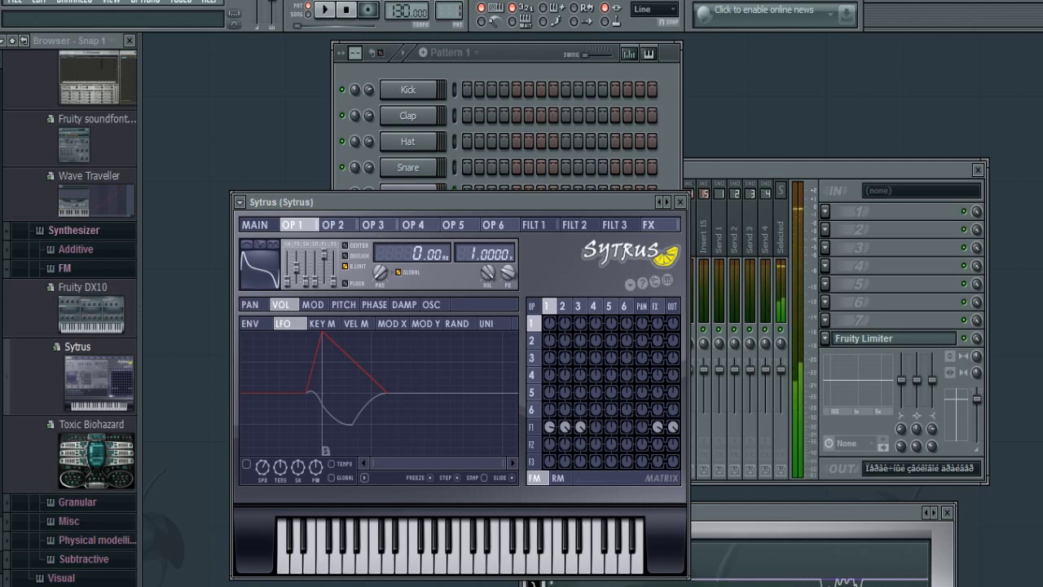
{"action": "key", "text": "w"}
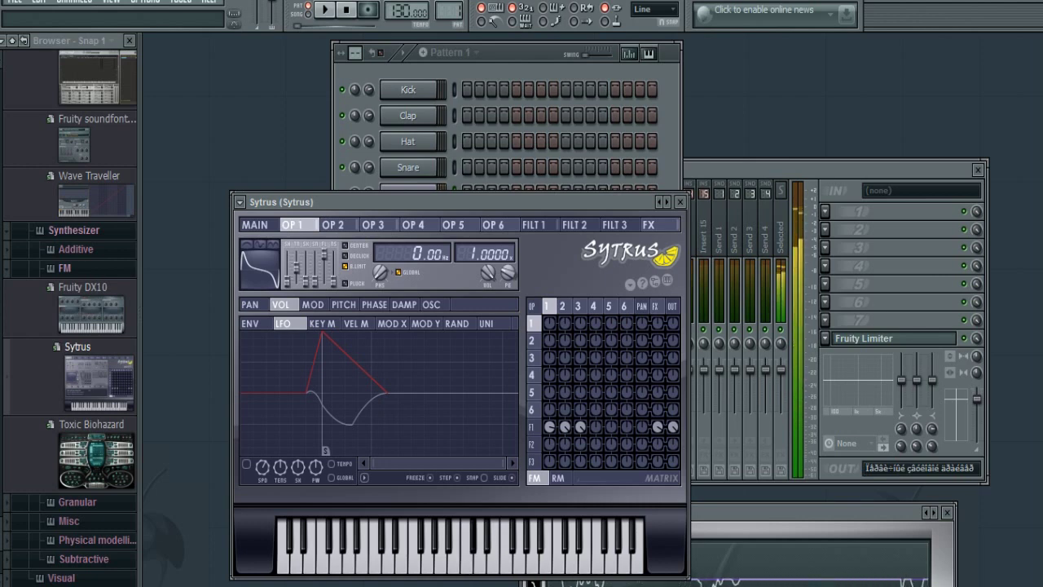
{"action": "key", "text": "j"}
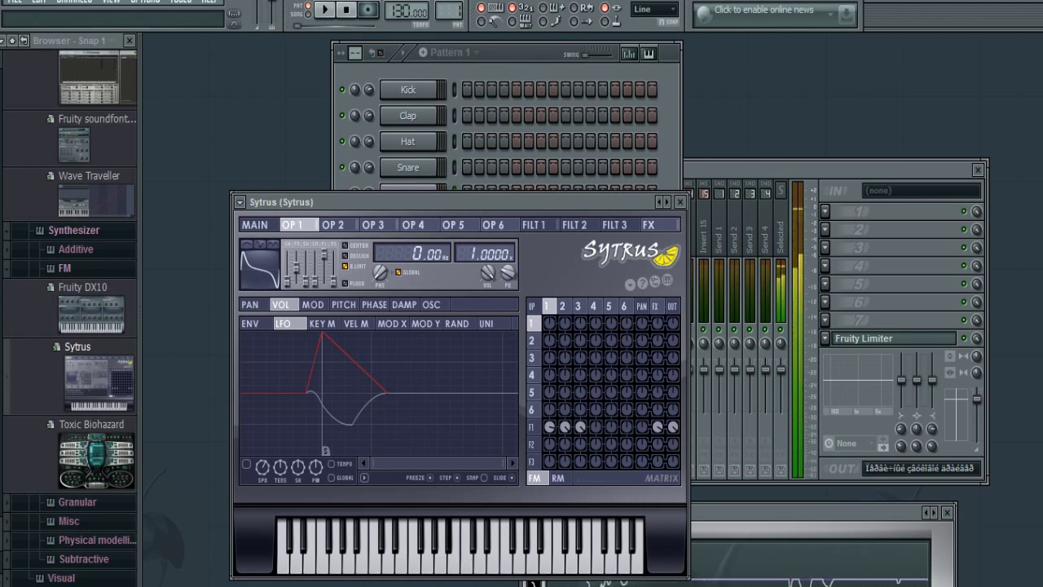
{"action": "key", "text": "m"}
{"action": "key", "text": "r"}
{"action": "key", "text": "y"}
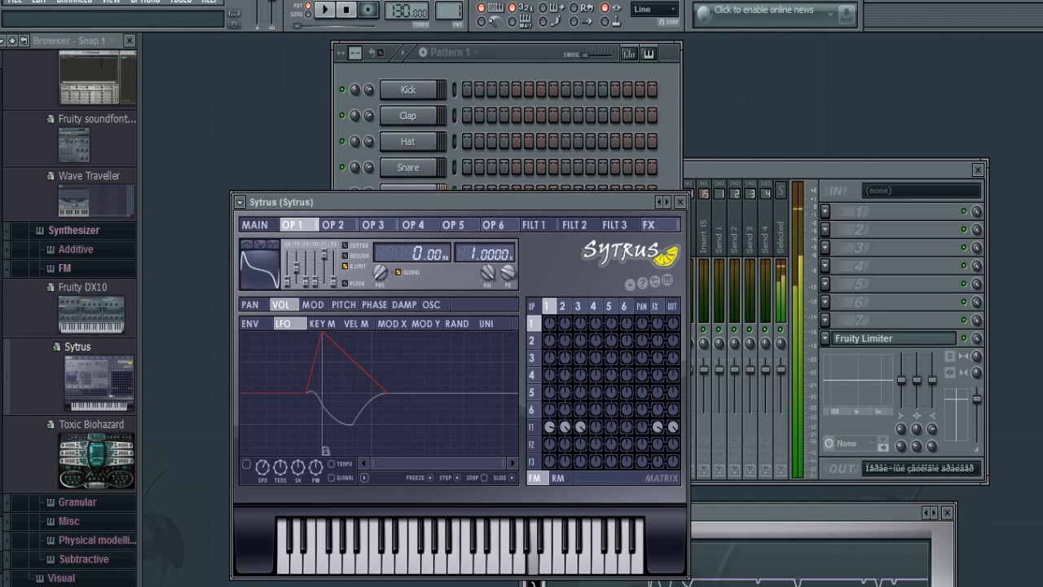
{"action": "key", "text": "r"}
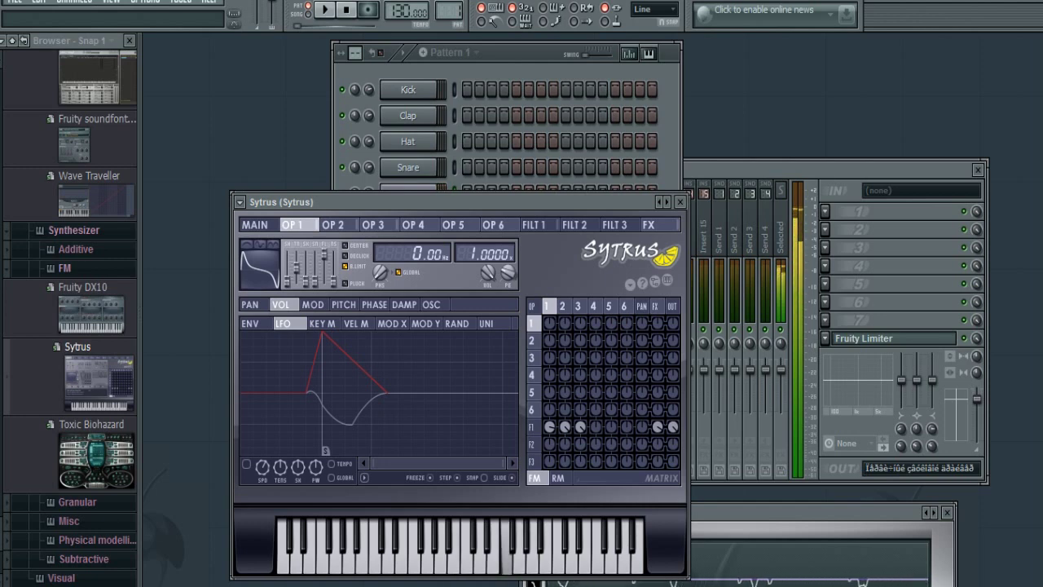
{"action": "key", "text": "w"}
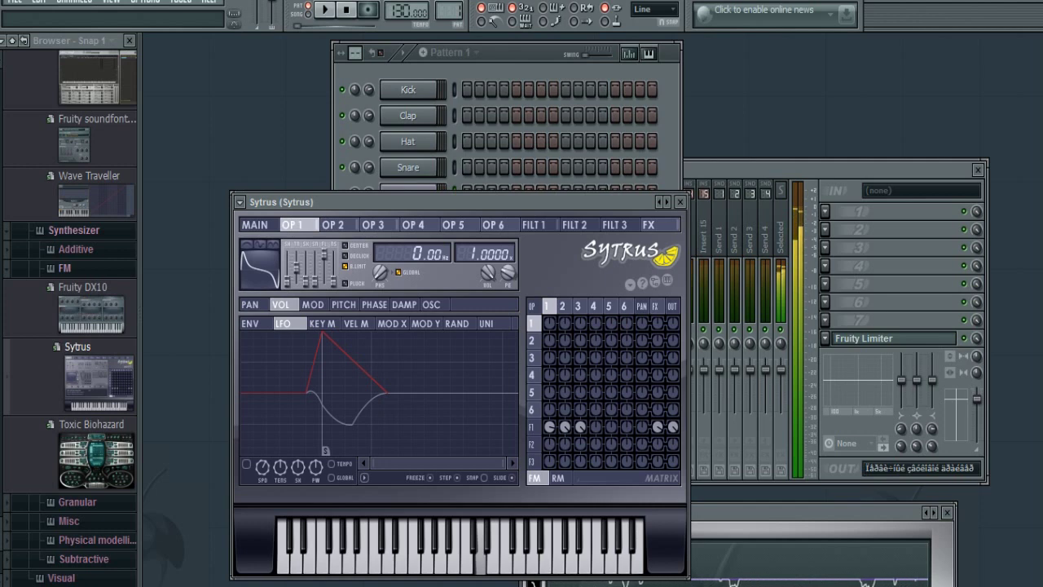
{"action": "key", "text": "e"}
{"action": "key", "text": "["}
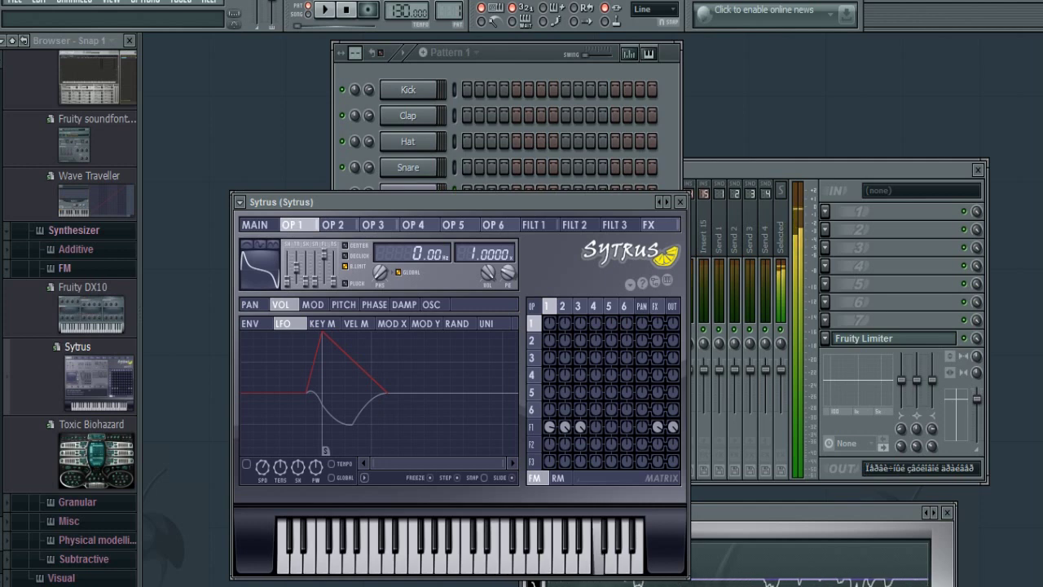
{"action": "key", "text": "o"}
{"action": "key", "text": "i"}
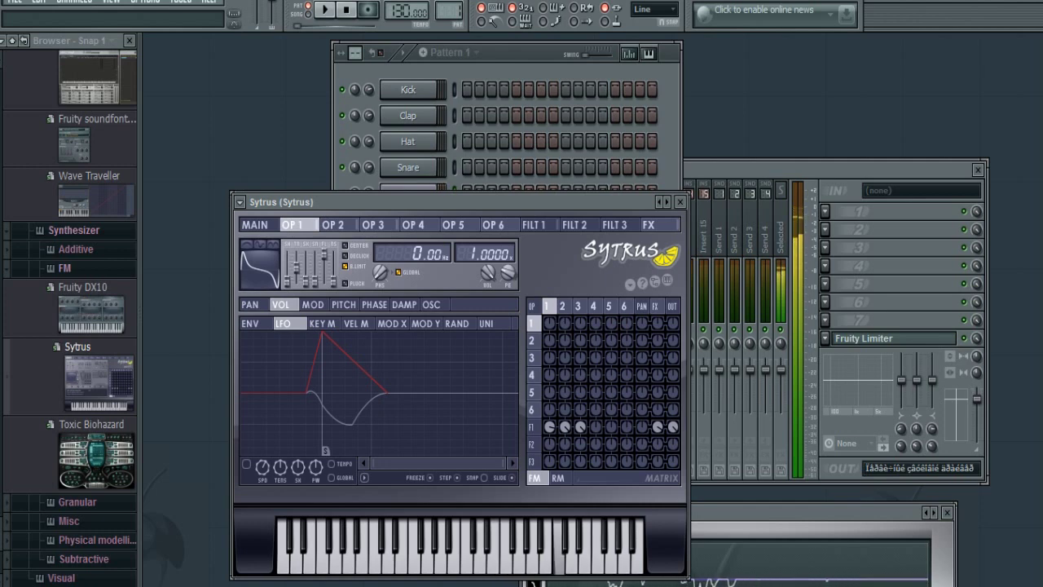
{"action": "key", "text": "t"}
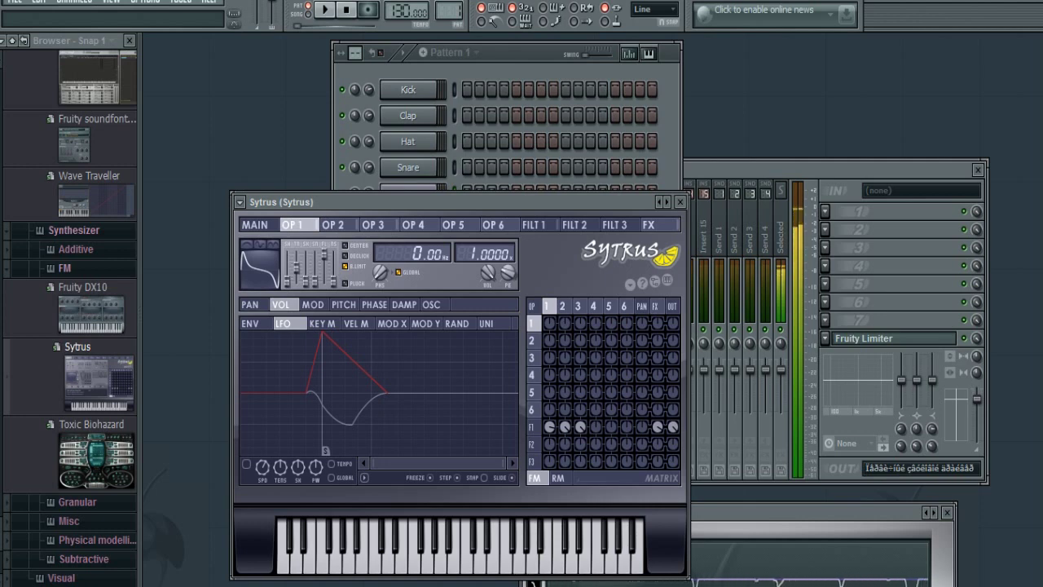
{"action": "key", "text": "["}
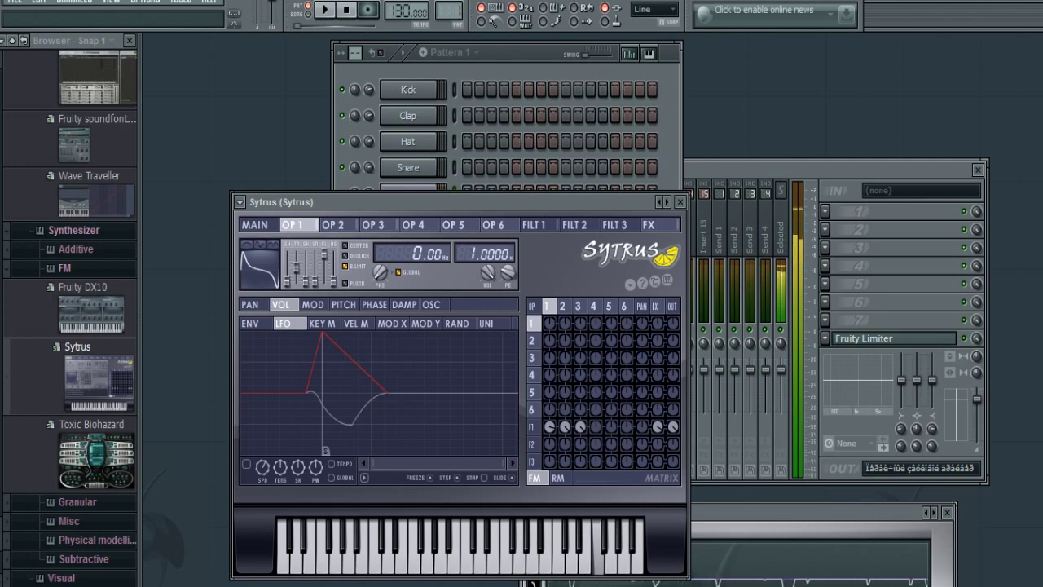
{"action": "key", "text": "i"}
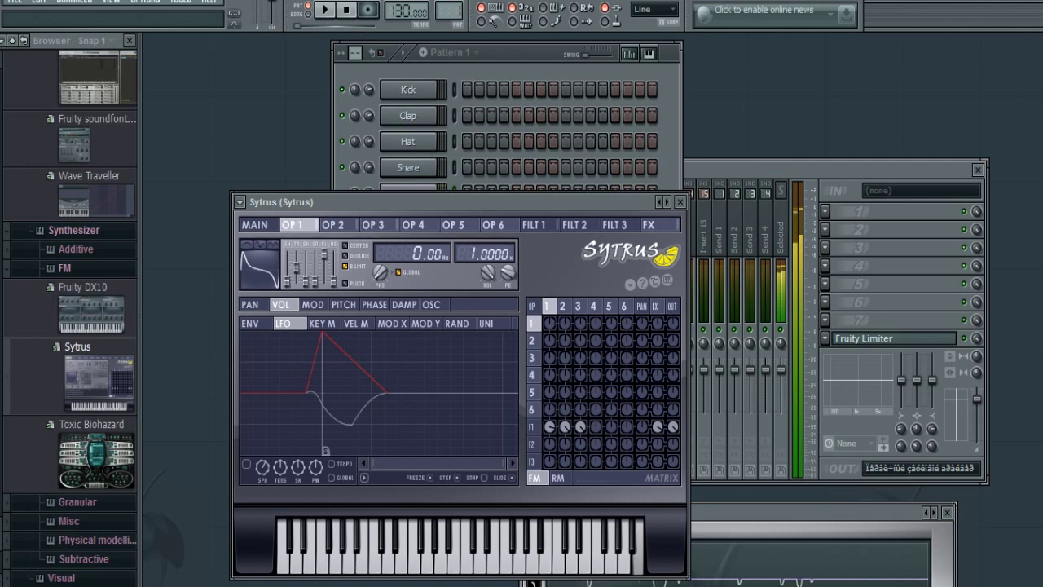
{"action": "key", "text": "m"}
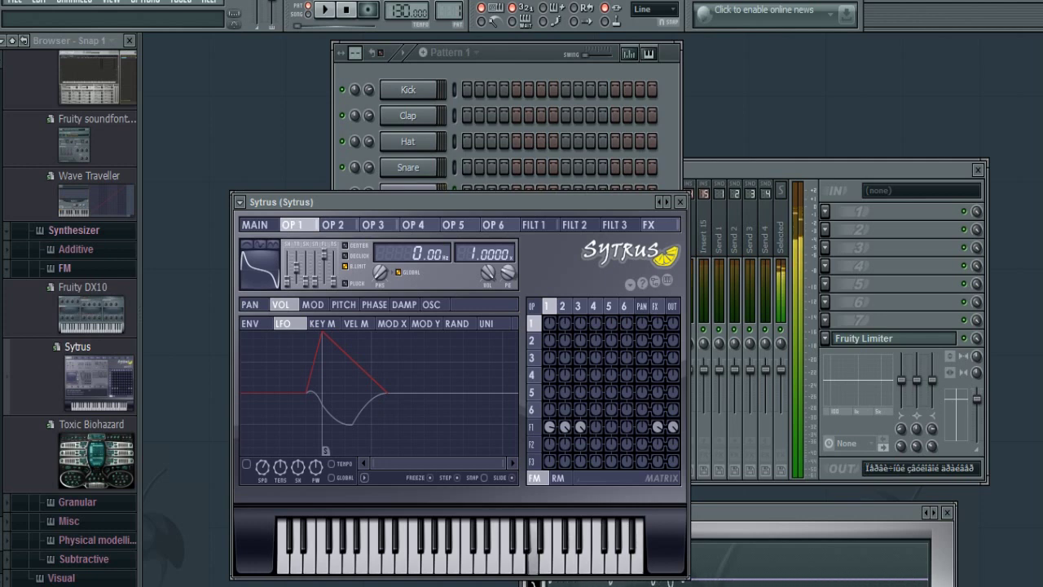
{"action": "key", "text": "n"}
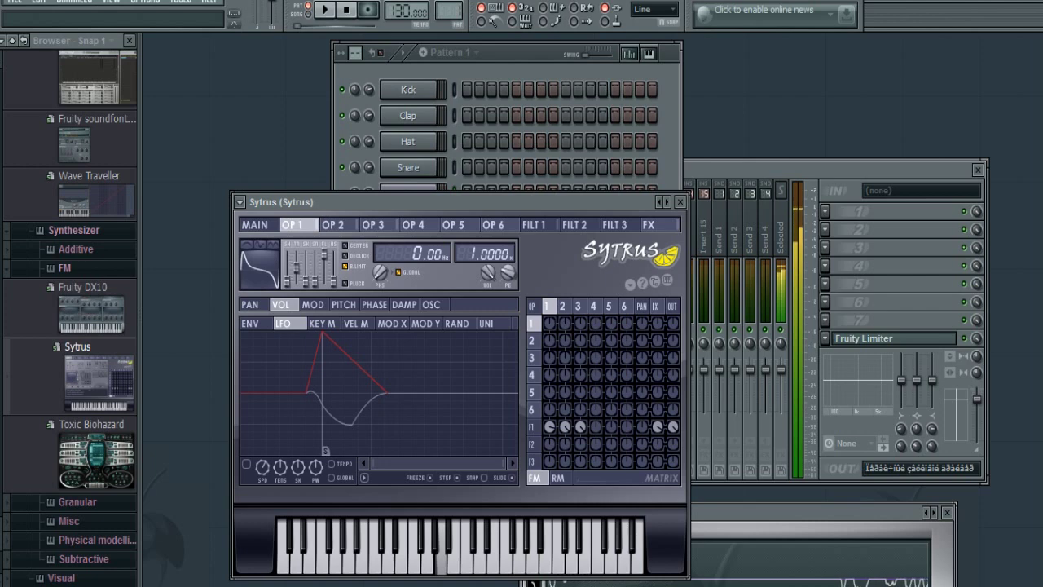
{"action": "key", "text": "c"}
{"action": "key", "text": "v"}
{"action": "key", "text": "b"}
{"action": "key", "text": "n"}
{"action": "key", "text": "m"}
{"action": "key", "text": "3"}
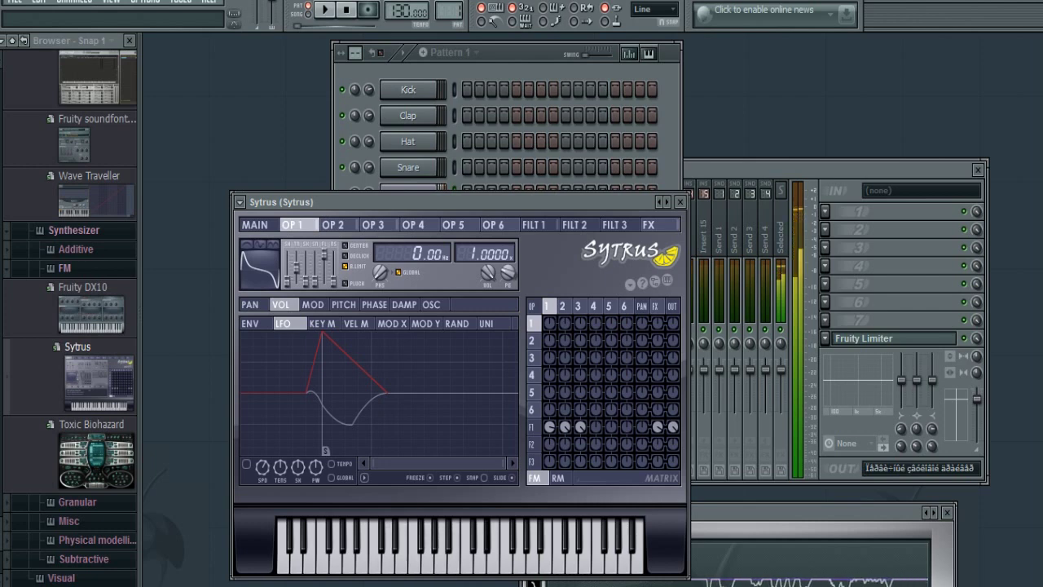
{"action": "key", "text": "7"}
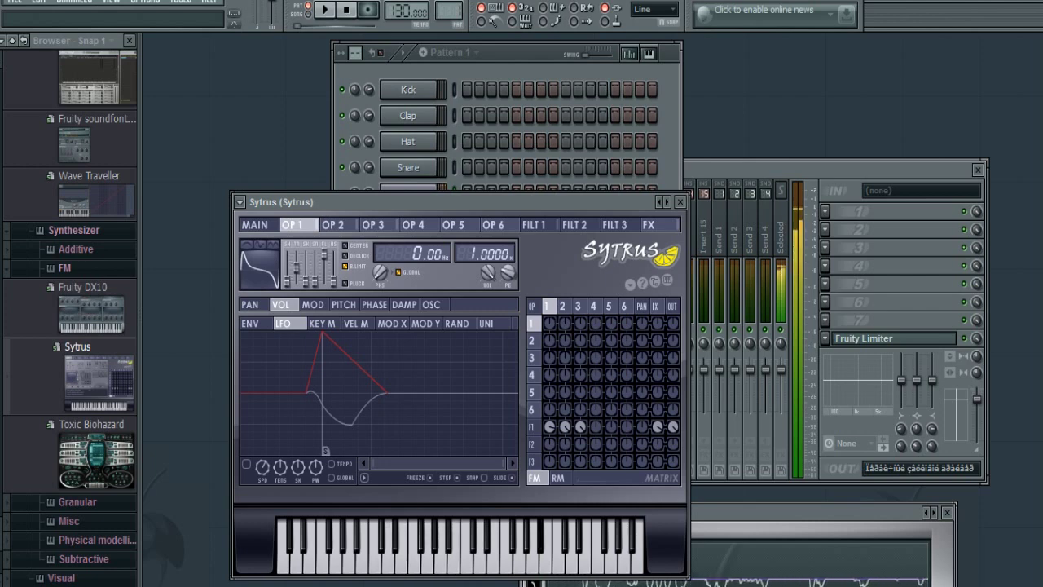
{"action": "key", "text": "7"}
{"action": "key", "text": "r"}
{"action": "key", "text": "w"}
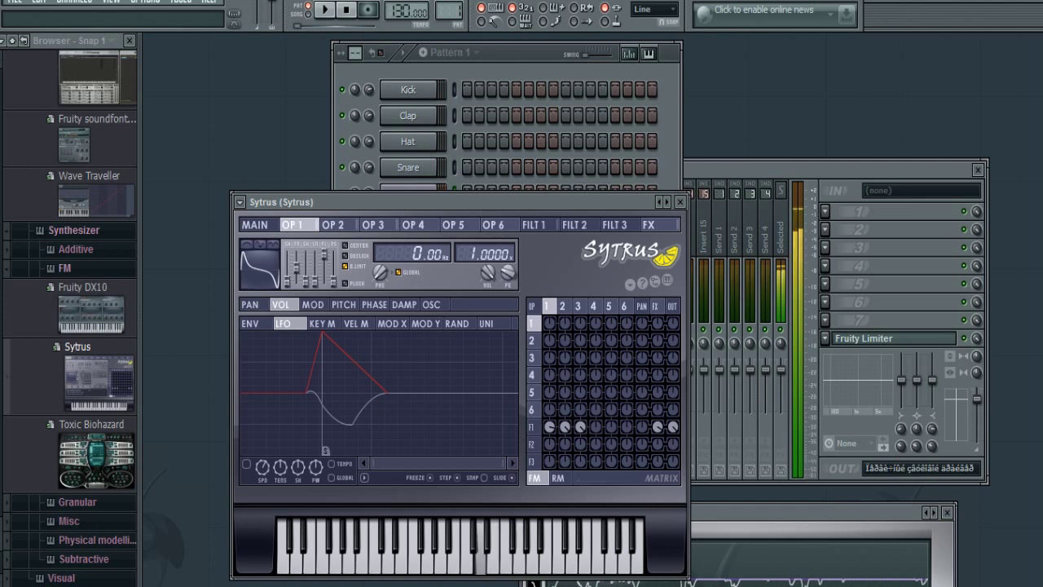
{"action": "key", "text": "e"}
{"action": "key", "text": "7"}
{"action": "key", "text": "i"}
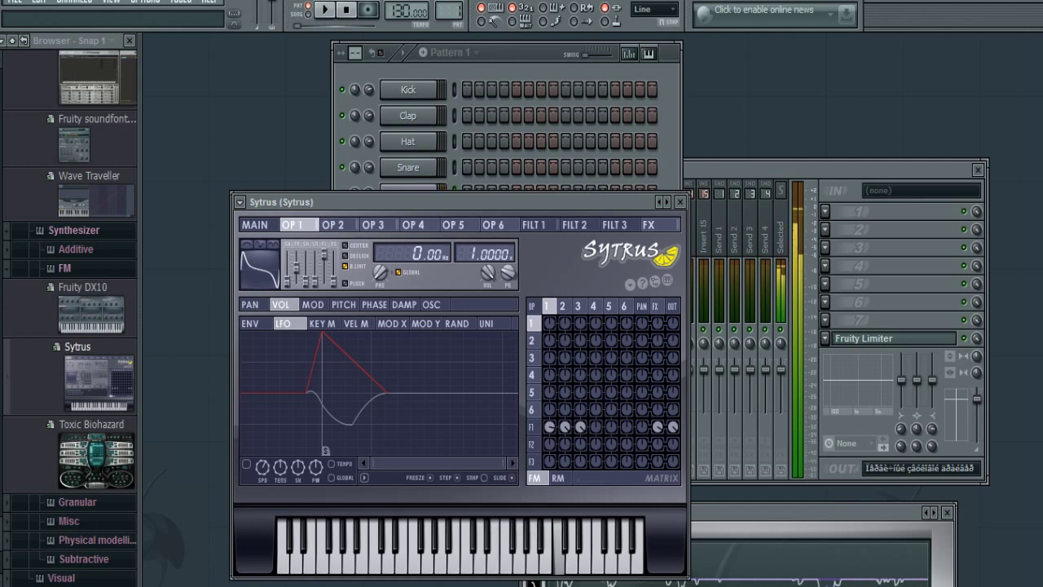
{"action": "key", "text": "t"}
Step: Check the running recording in UV SoundRecorder, return to FL Studio and play another fast melody on the Sytrus patch
{"action": "key", "text": "alt+Tab"}
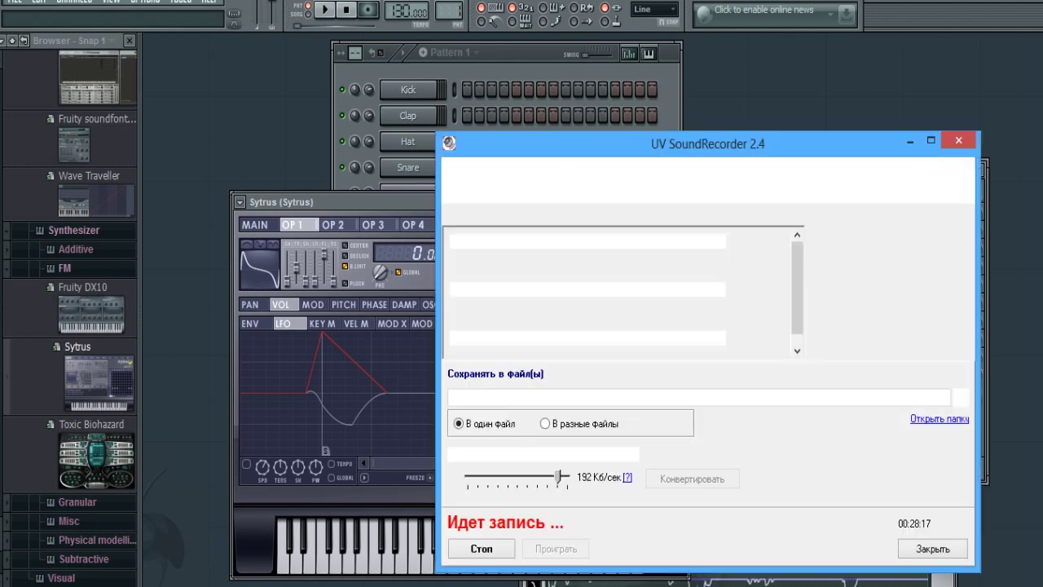
{"action": "key", "text": "alt+Tab"}
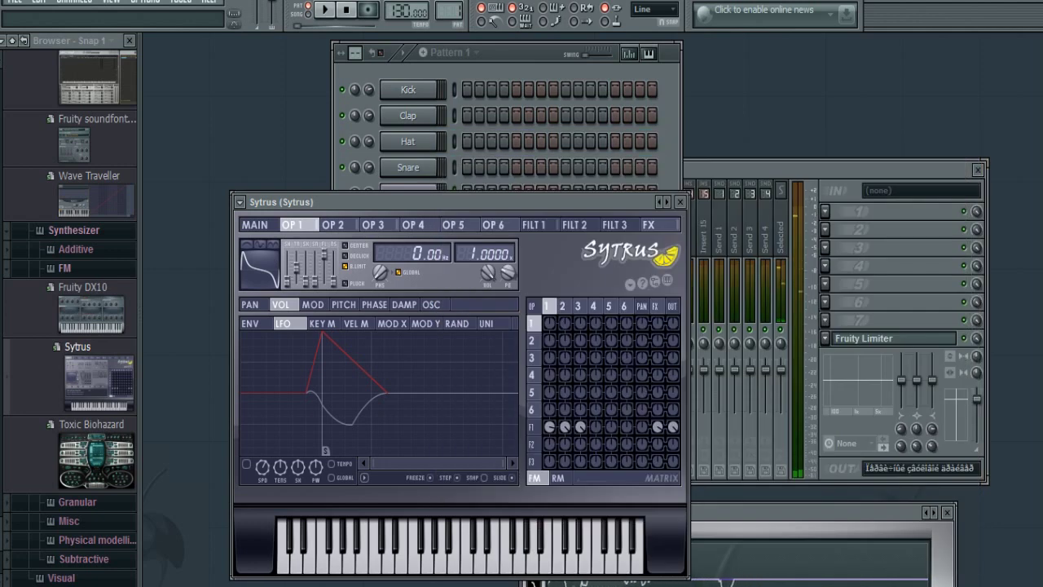
{"action": "key", "text": "r"}
{"action": "key", "text": "i"}
{"action": "key", "text": "q"}
{"action": "key", "text": "w"}
{"action": "key", "text": "n"}
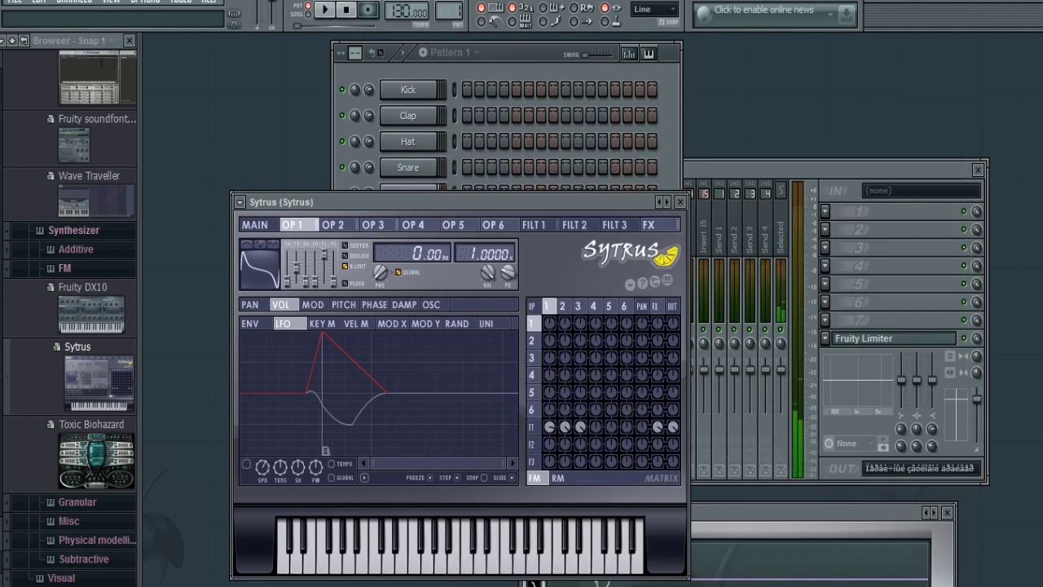
{"action": "key", "text": "n"}
{"action": "key", "text": "w"}
{"action": "key", "text": "y"}
{"action": "key", "text": "i"}
{"action": "key", "text": "u"}
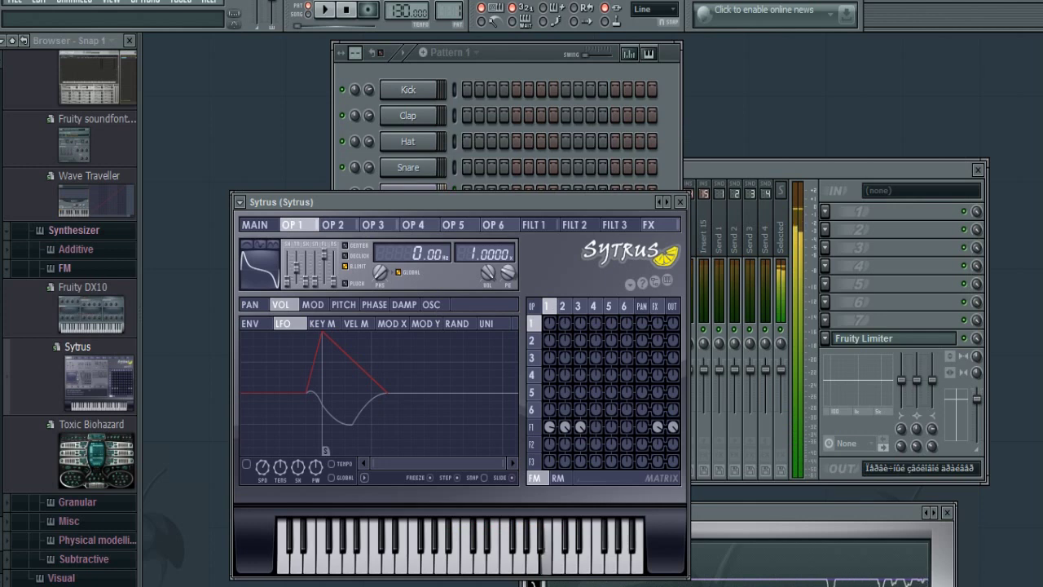
{"action": "key", "text": "y"}
{"action": "key", "text": "t"}
{"action": "key", "text": "r"}
{"action": "key", "text": "e"}
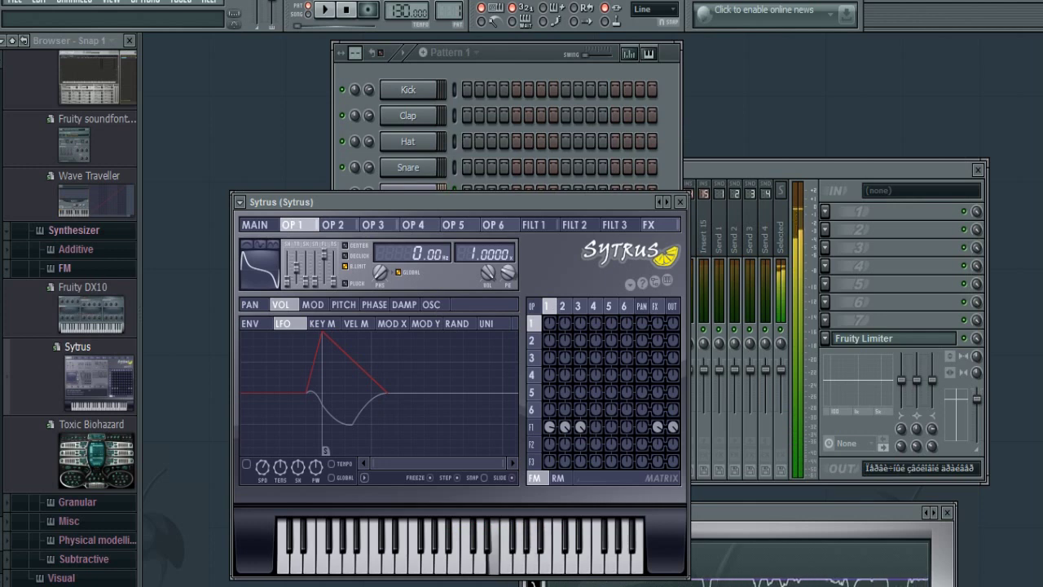
{"action": "key", "text": "q"}
{"action": "key", "text": "u"}
{"action": "key", "text": "i"}
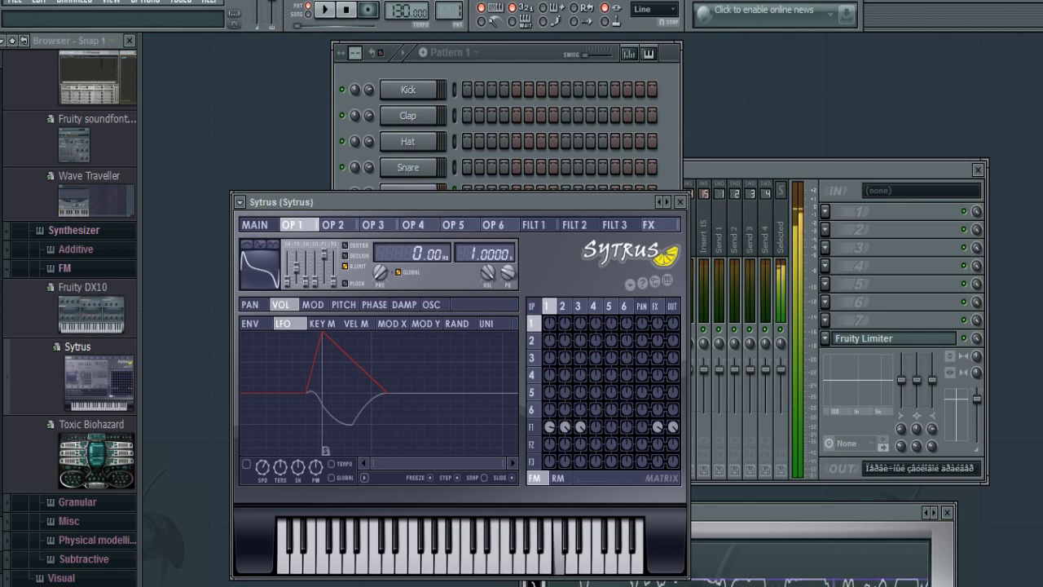
{"action": "key", "text": "p"}
{"action": "key", "text": "bracketleft"}
{"action": "key", "text": "p"}
{"action": "key", "text": "o"}
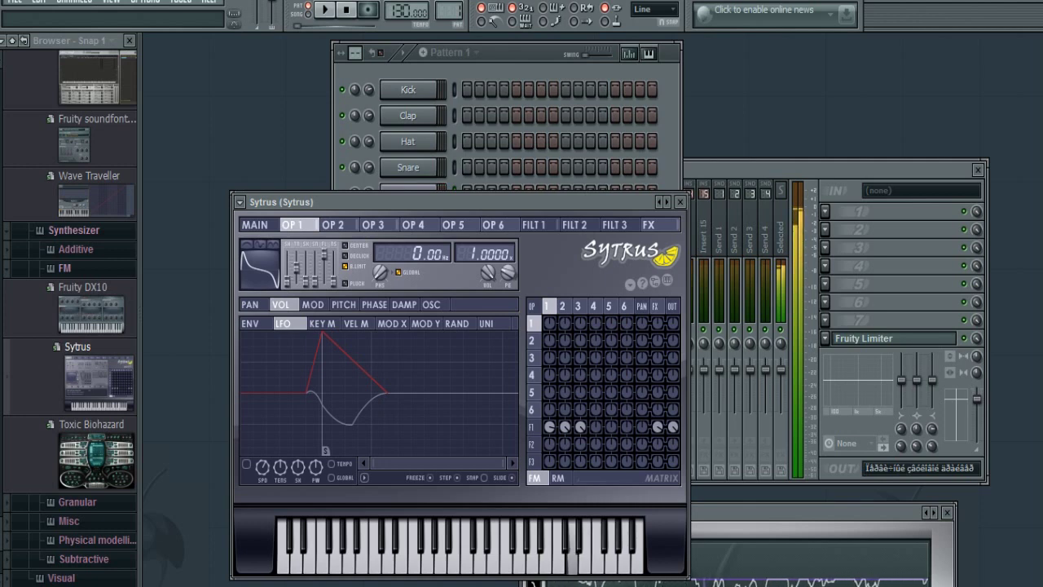
{"action": "key", "text": "i"}
{"action": "key", "text": "y"}
{"action": "key", "text": "r"}
{"action": "key", "text": "q"}
{"action": "key", "text": "n"}
{"action": "key", "text": "b"}
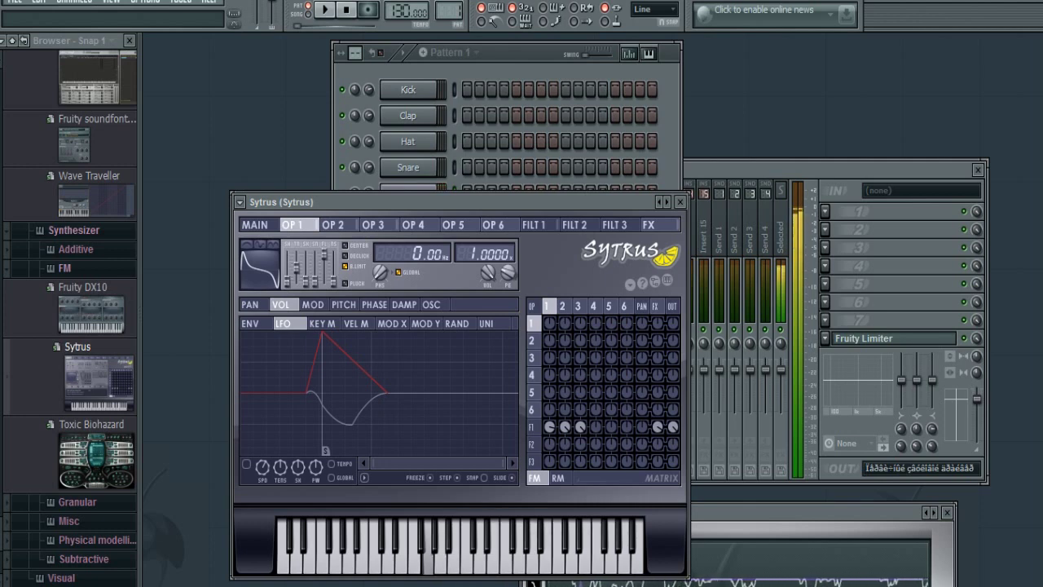
{"action": "key", "text": "v"}
{"action": "key", "text": "b"}
{"action": "key", "text": "w"}
{"action": "key", "text": "e"}
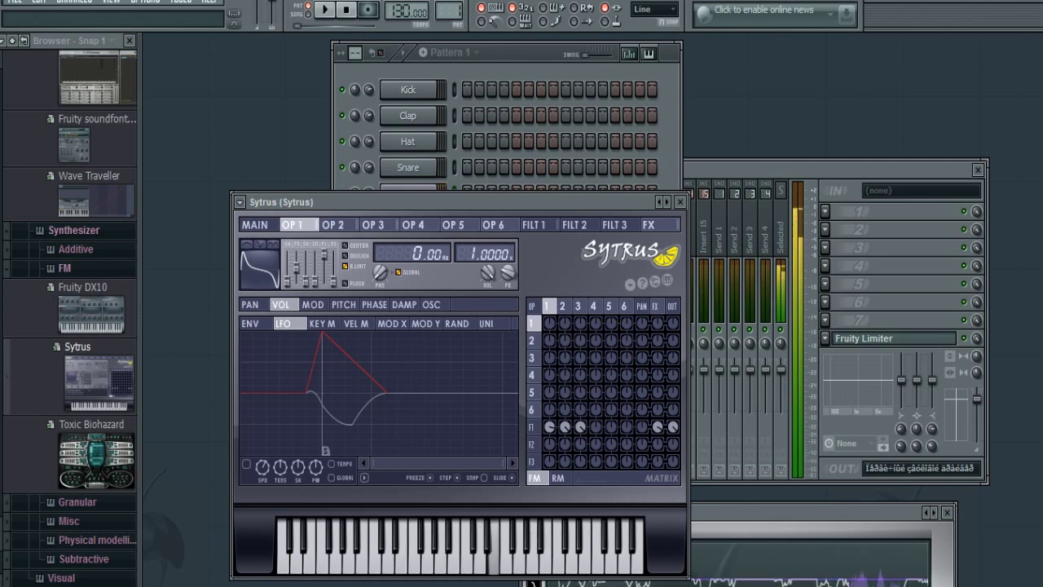
Step: Play a fast melody on the Sytrus patch that runs down through the upper octave with short returns upward
{"action": "key", "text": "u"}
{"action": "key", "text": "o"}
{"action": "key", "text": "t"}
{"action": "key", "text": "r"}
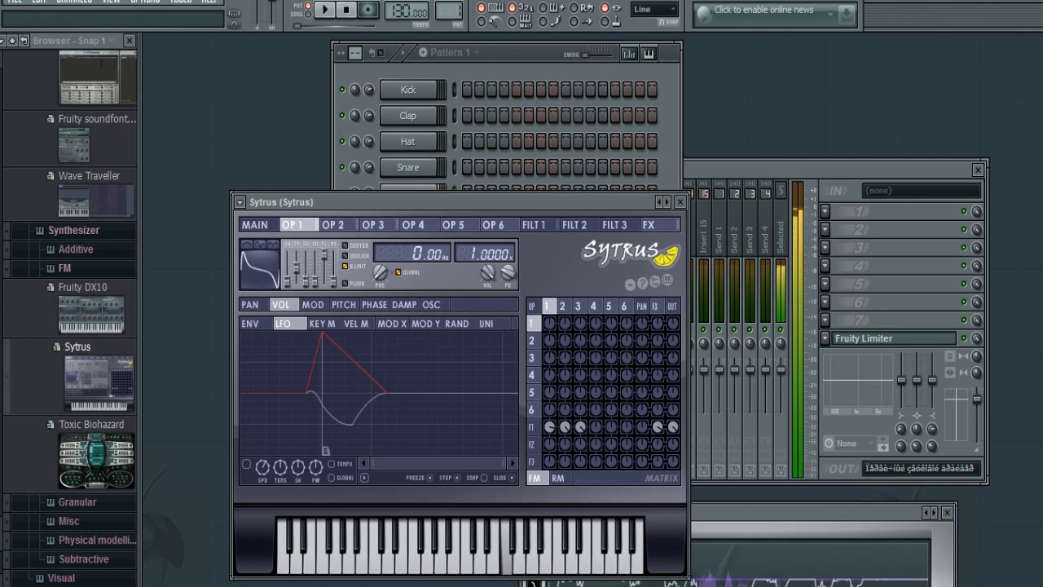
{"action": "key", "text": "e"}
{"action": "key", "text": "w"}
{"action": "key", "text": "q"}
{"action": "key", "text": "m"}
{"action": "key", "text": "w"}
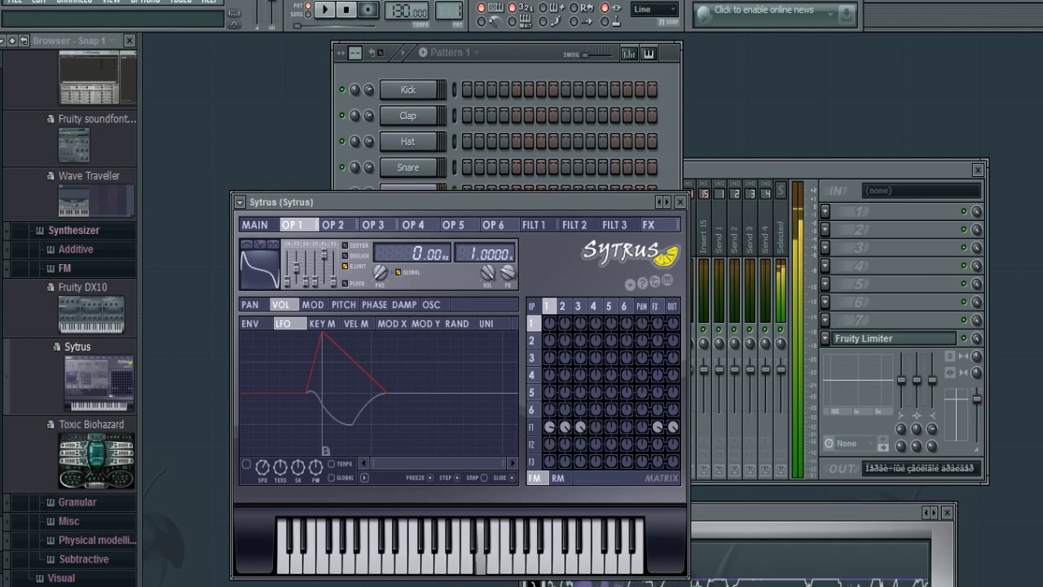
{"action": "key", "text": "t"}
{"action": "key", "text": "r"}
{"action": "key", "text": "q"}
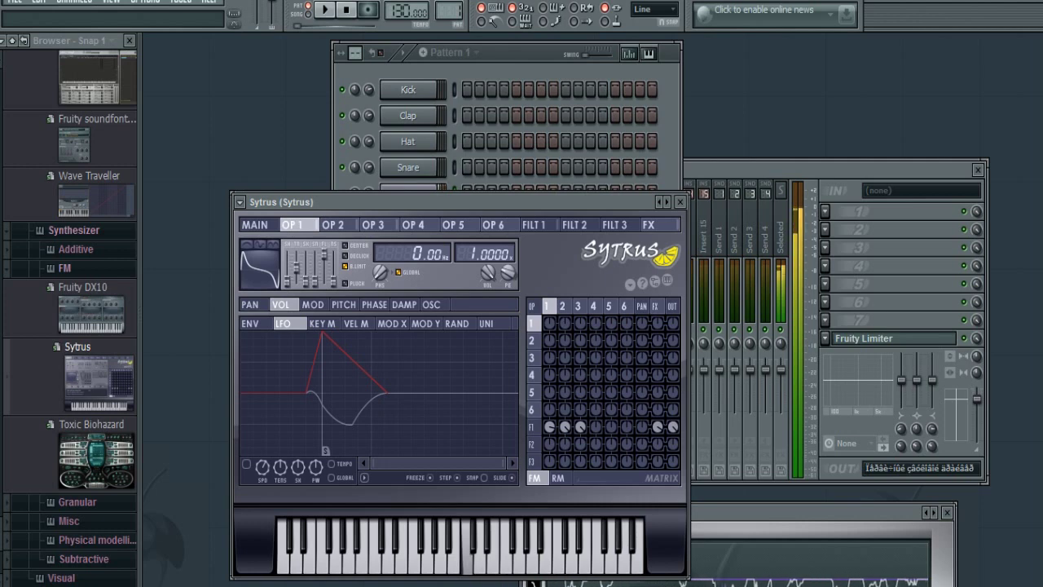
Step: Continue the Sytrus performance with slower, separated notes in the lower octave
{"action": "key", "text": "b"}
{"action": "key", "text": "b"}
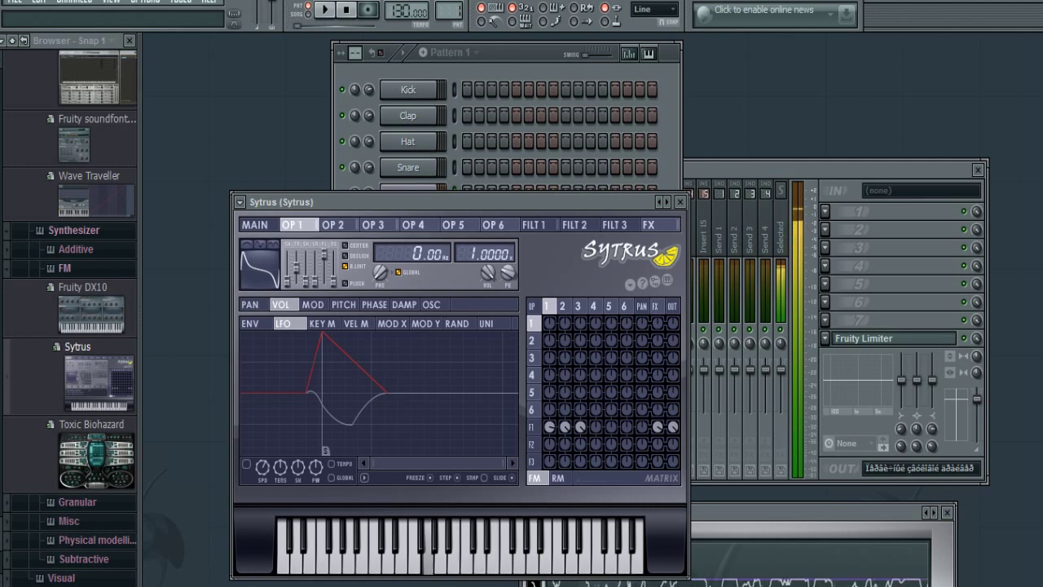
{"action": "key", "text": "c"}
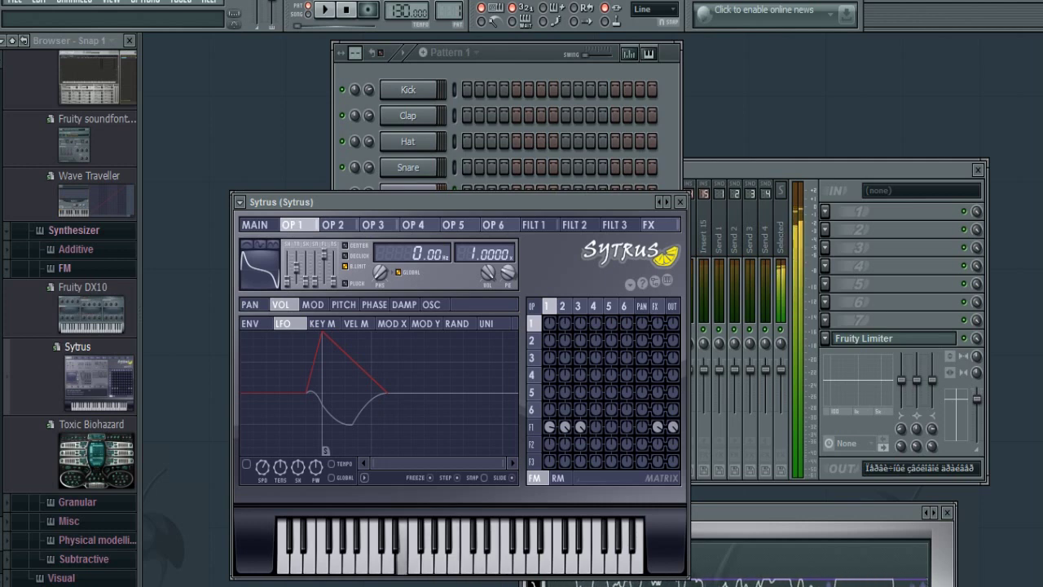
{"action": "key", "text": "m"}
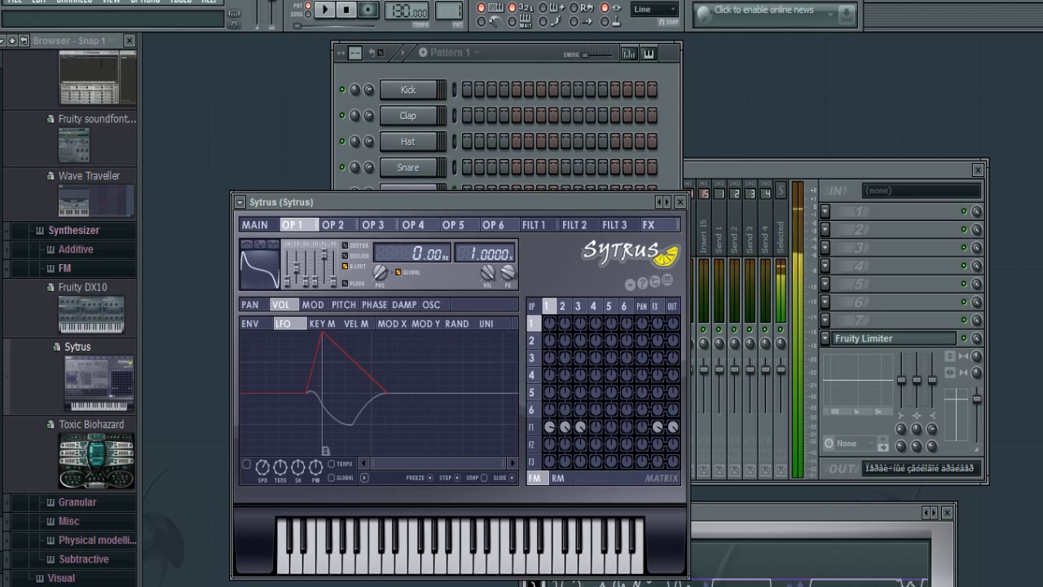
{"action": "key", "text": "comma"}
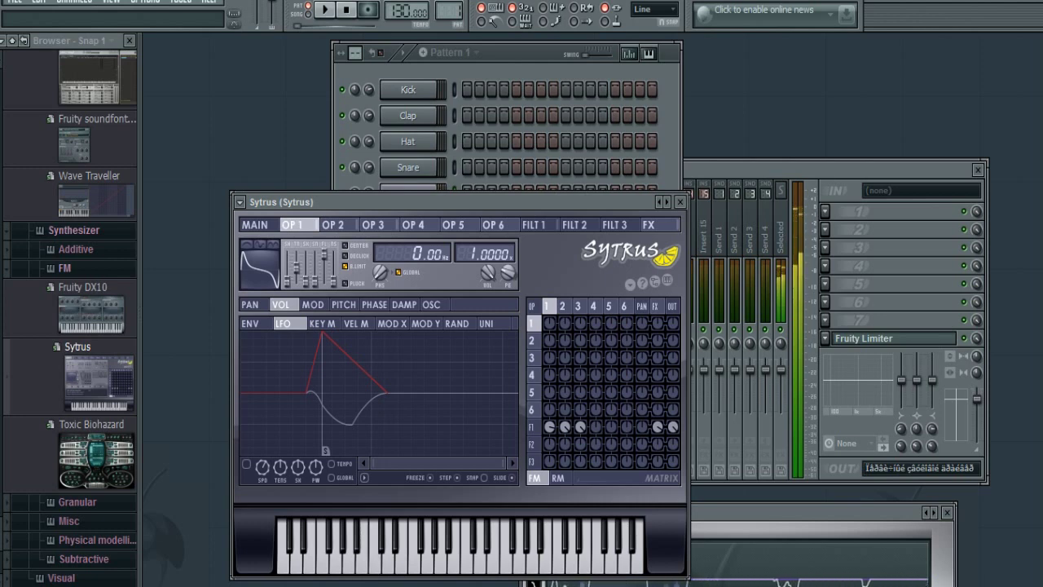
{"action": "key", "text": "slash"}
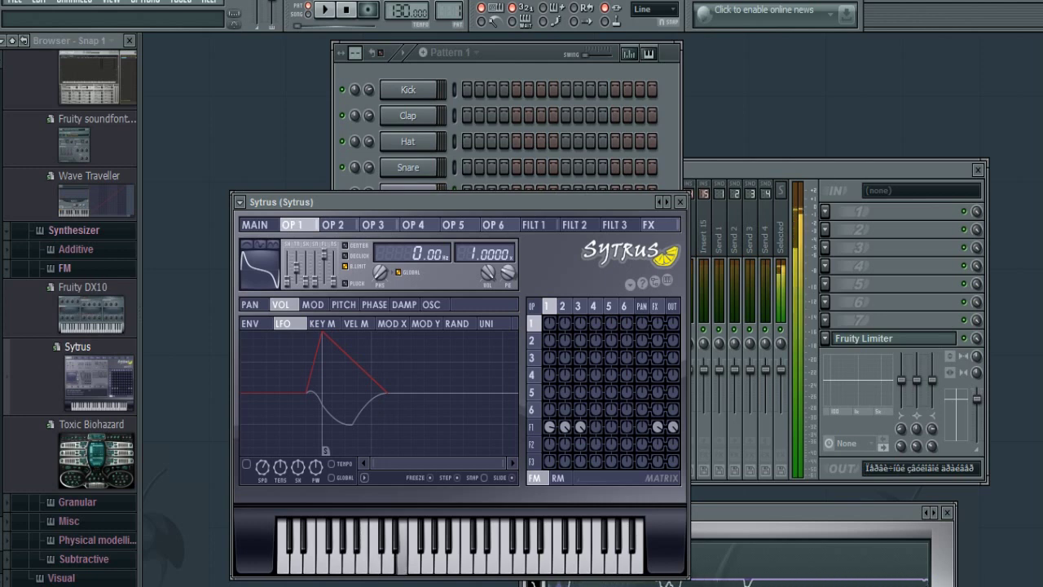
Step: Improvise an upper-octave phrase on the Sytrus patch, opening with spaced single notes and ending in a quick rising run
{"action": "key", "text": "t"}
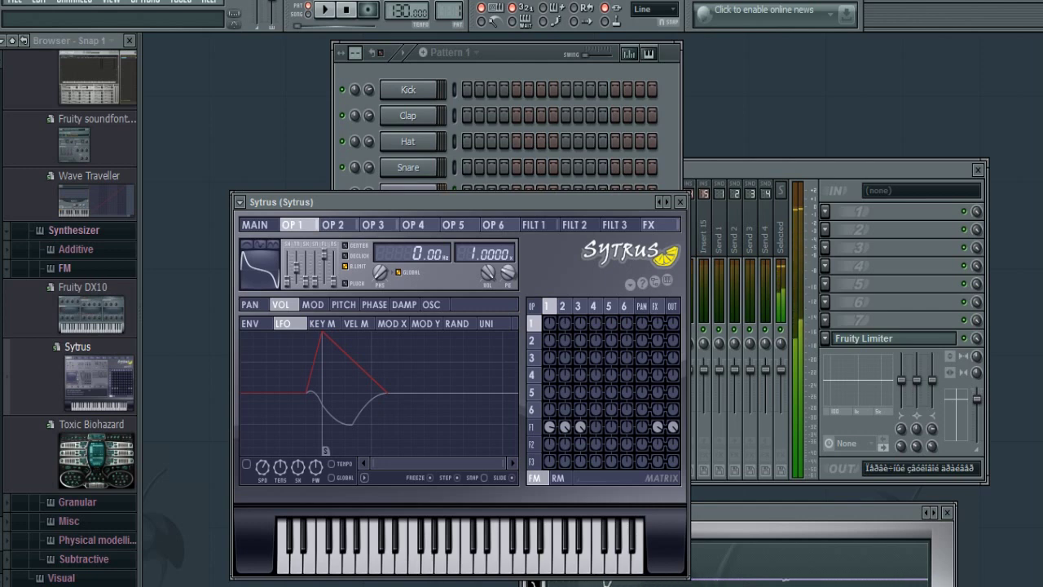
{"action": "key", "text": "p"}
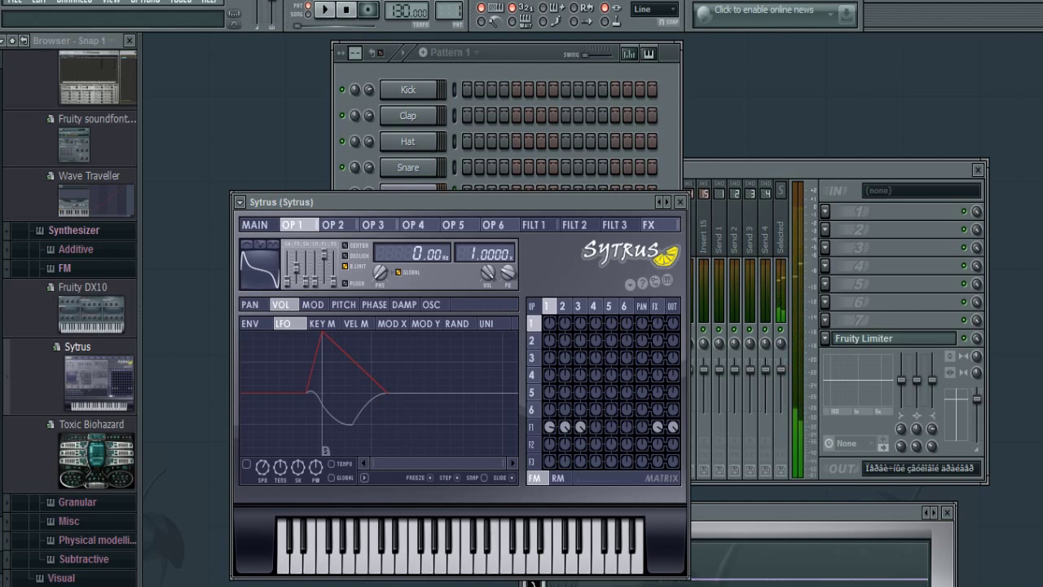
{"action": "key", "text": "q"}
{"action": "key", "text": "t"}
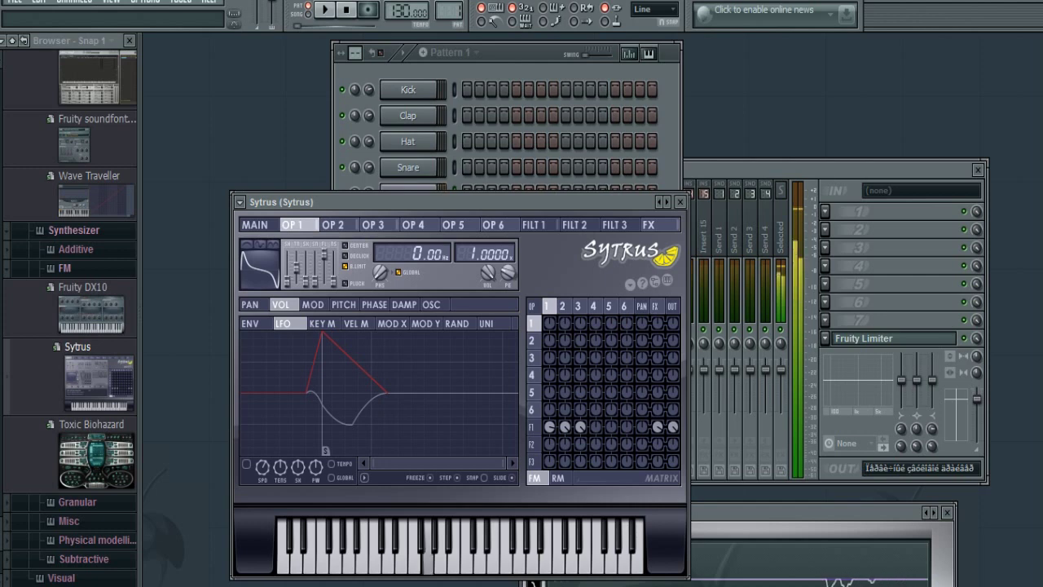
{"action": "key", "text": "u"}
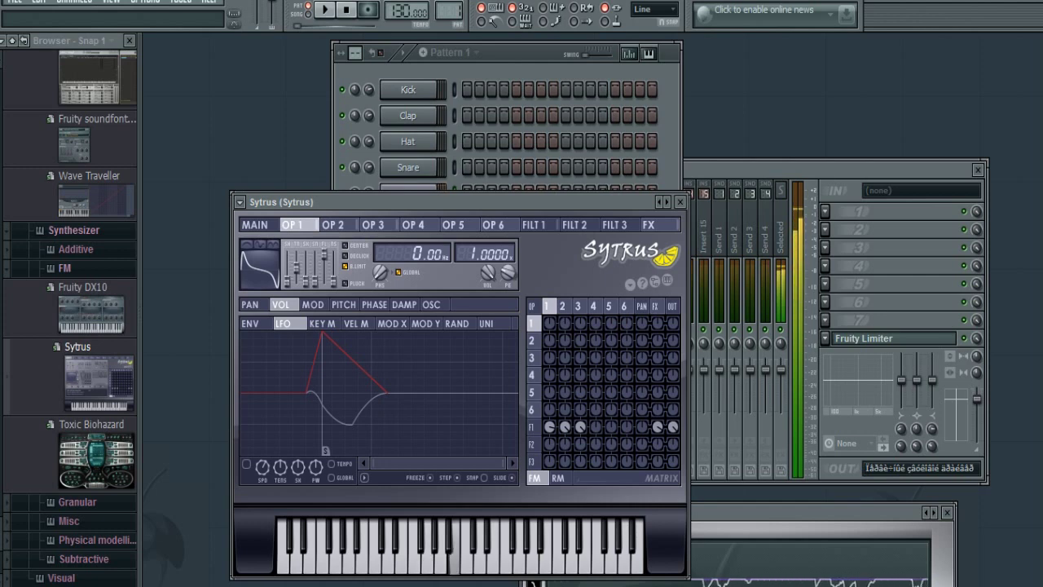
{"action": "key", "text": "y"}
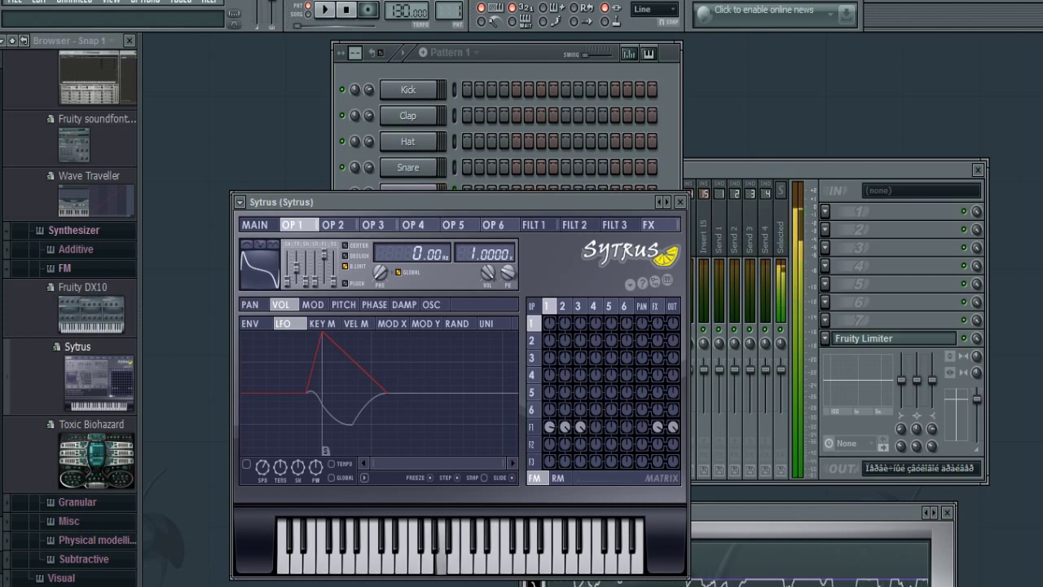
{"action": "key", "text": "t"}
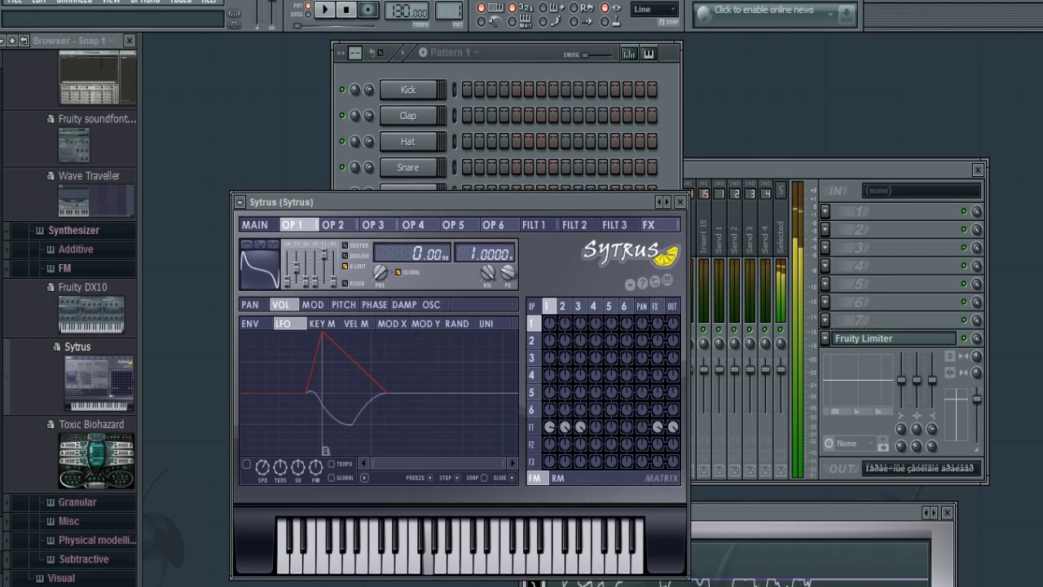
{"action": "key", "text": "q"}
{"action": "key", "text": "w"}
{"action": "key", "text": "t"}
{"action": "key", "text": "u"}
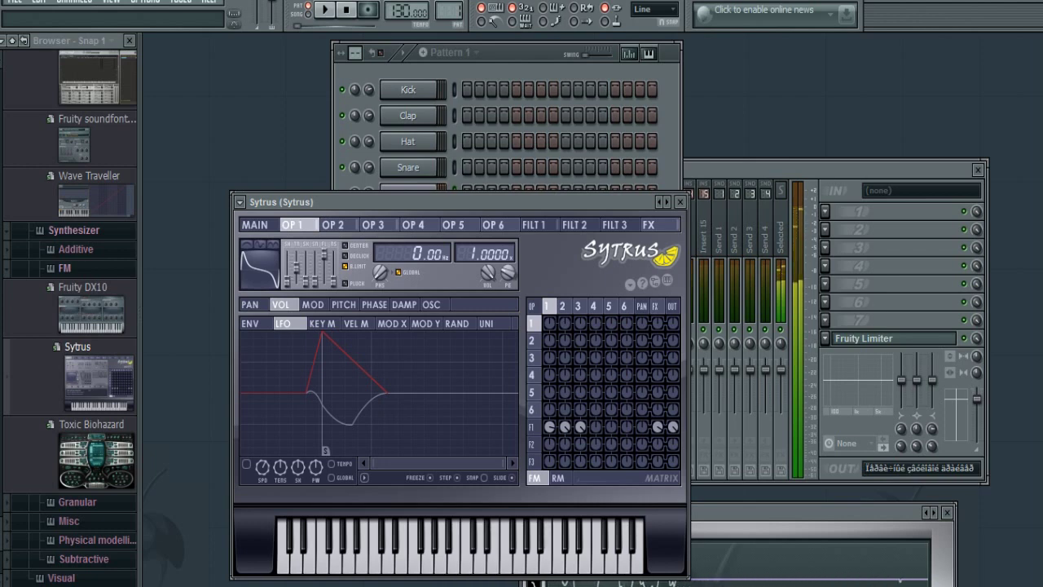
Step: Play a lower-octave phrase on the Sytrus patch and dismiss the system's low-battery warning
{"action": "key", "text": "x"}
{"action": "key", "text": "m"}
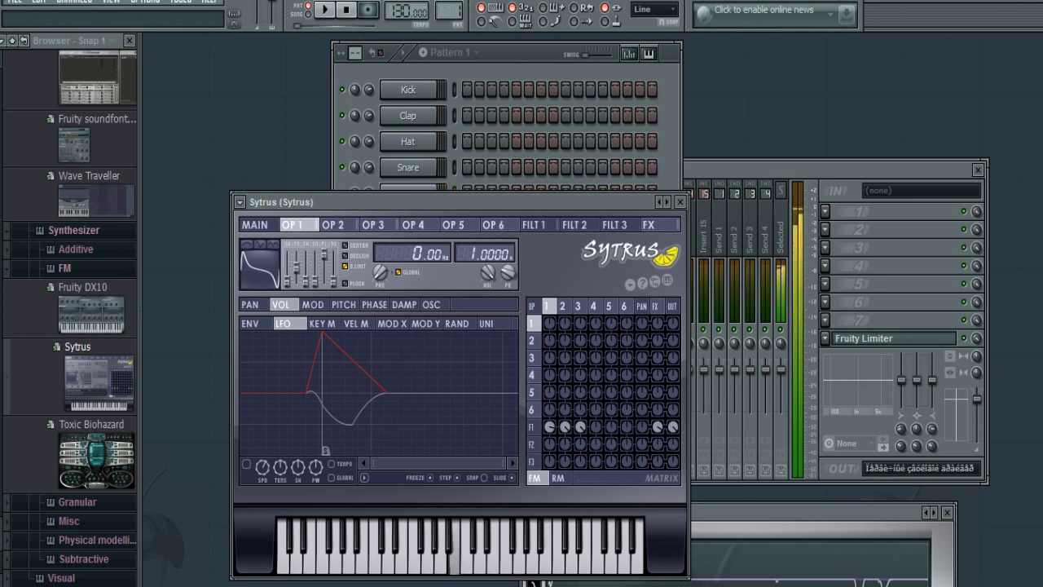
{"action": "key", "text": "v"}
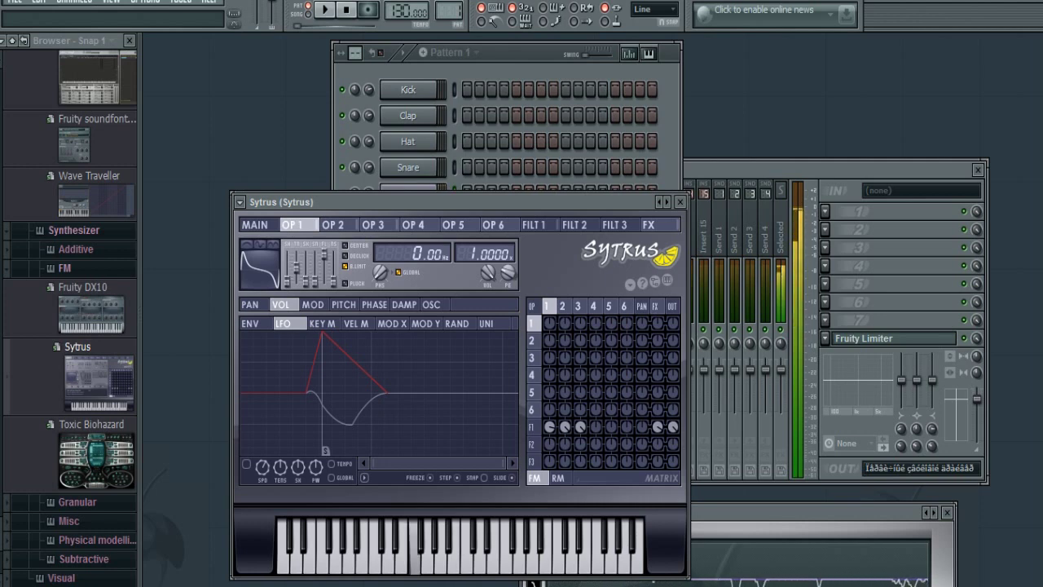
{"action": "key", "text": "c"}
{"action": "key", "text": "n"}
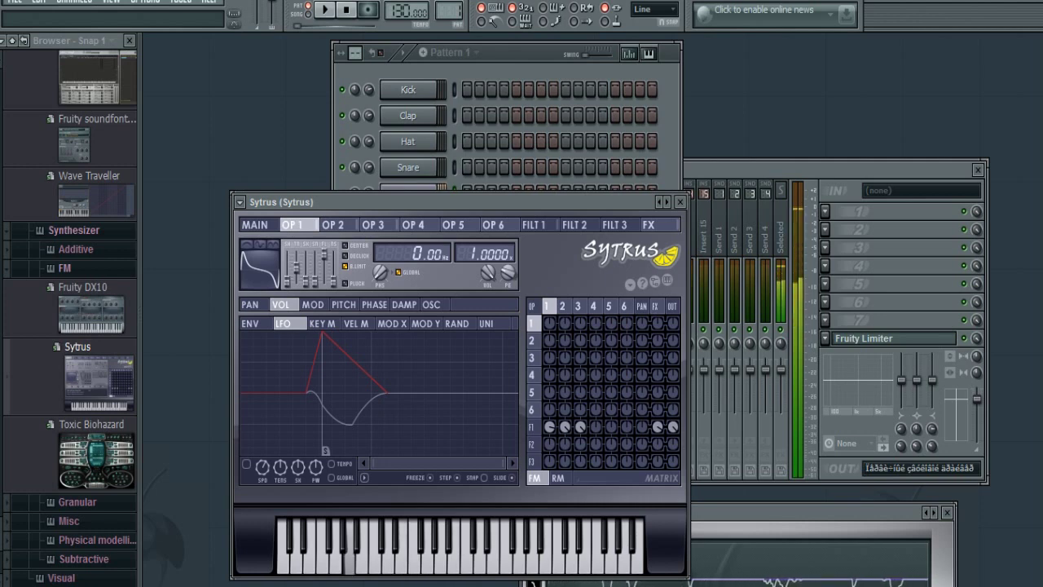
{"action": "key", "text": "c"}
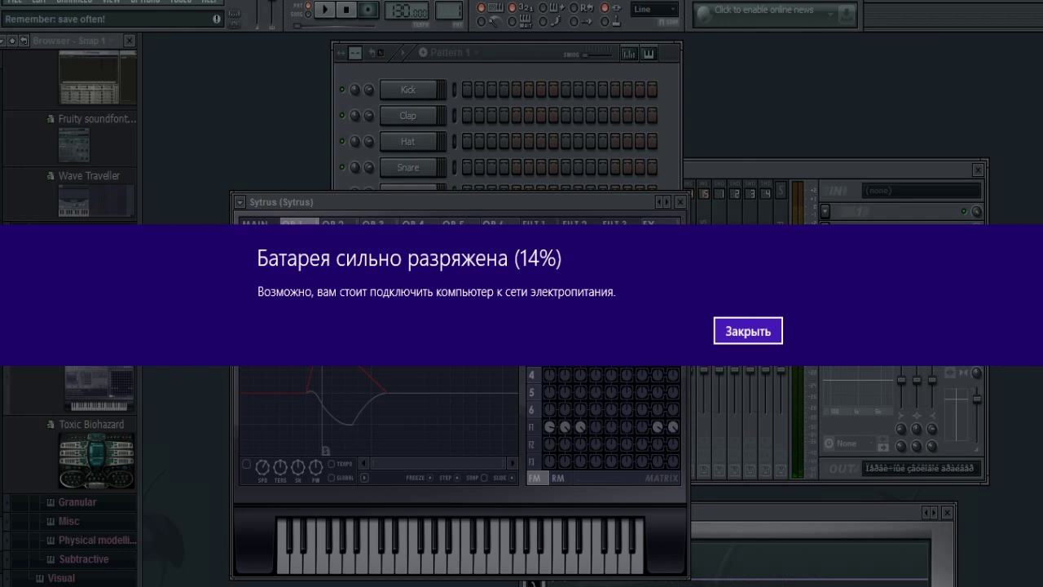
{"action": "left_click", "coordinate": [748, 331]}
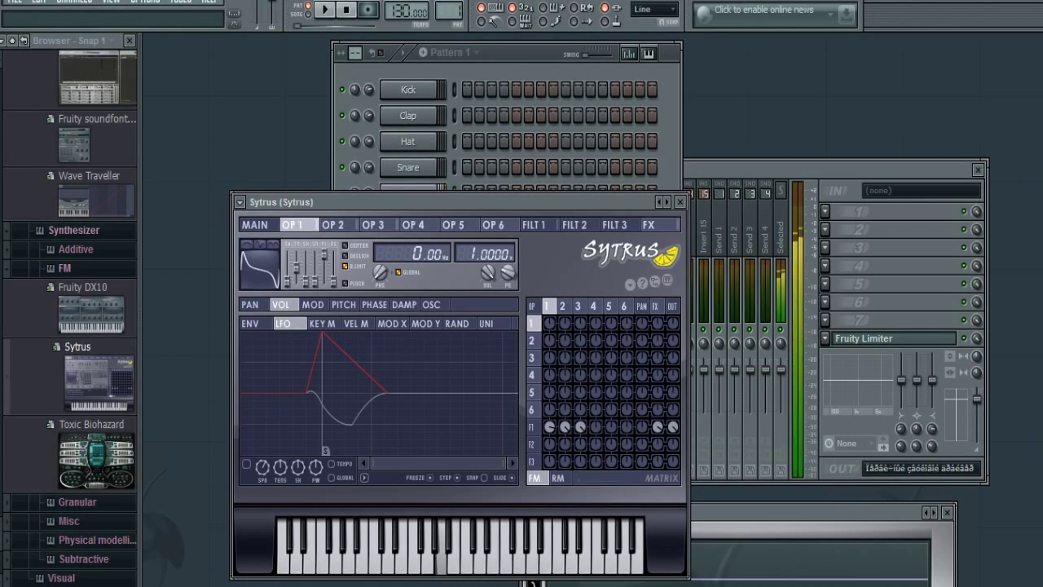